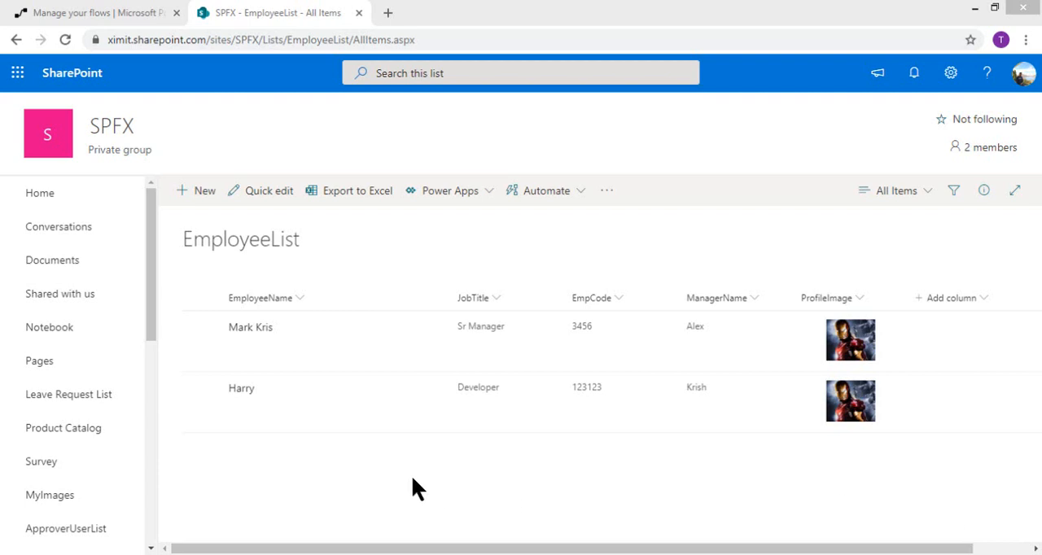
Step: Select the Sr Manager entry in the EmployeeList
{"action": "left_click", "coordinate": [561, 248]}
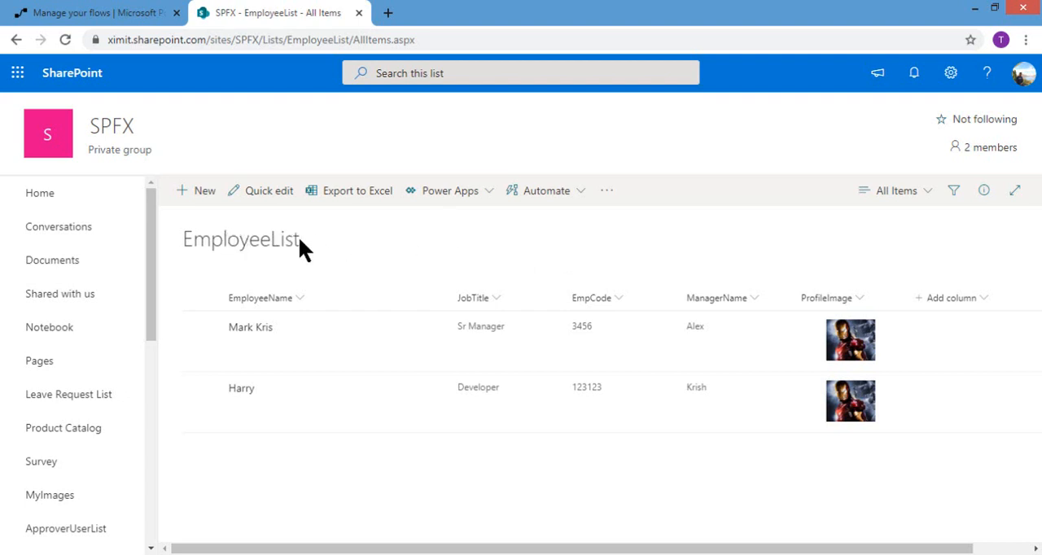
{"action": "left_click", "coordinate": [202, 327]}
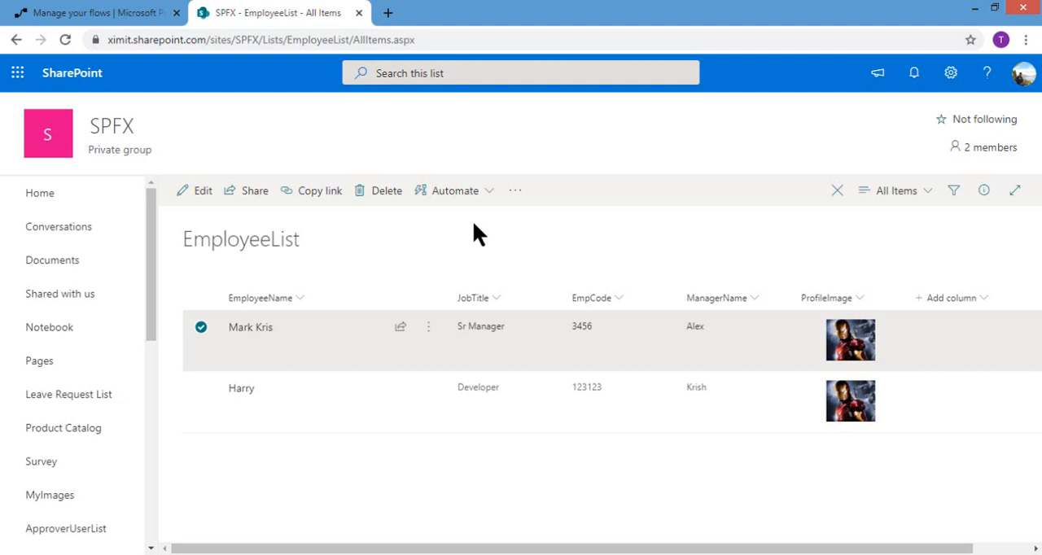
Step: Switch to Power Automate and start creating an instant flow, skipping the flow name and trigger choice
{"action": "left_click", "coordinate": [108, 14]}
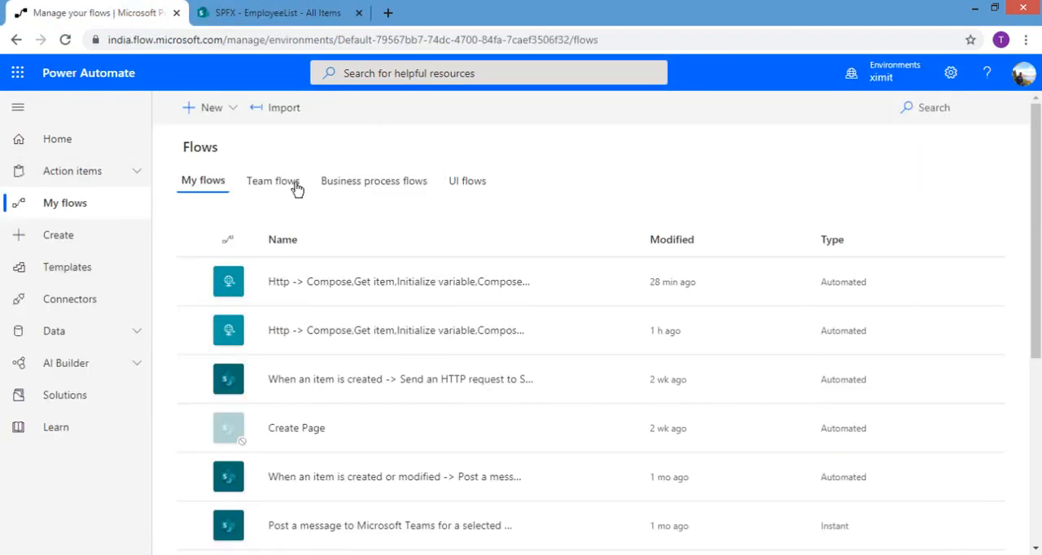
{"action": "left_click", "coordinate": [63, 237]}
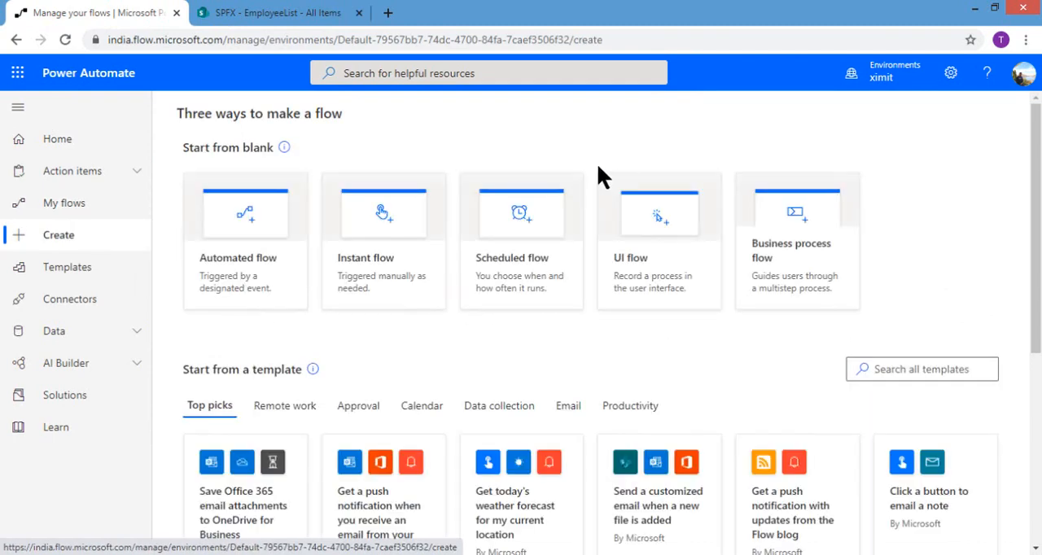
{"action": "left_click", "coordinate": [384, 242]}
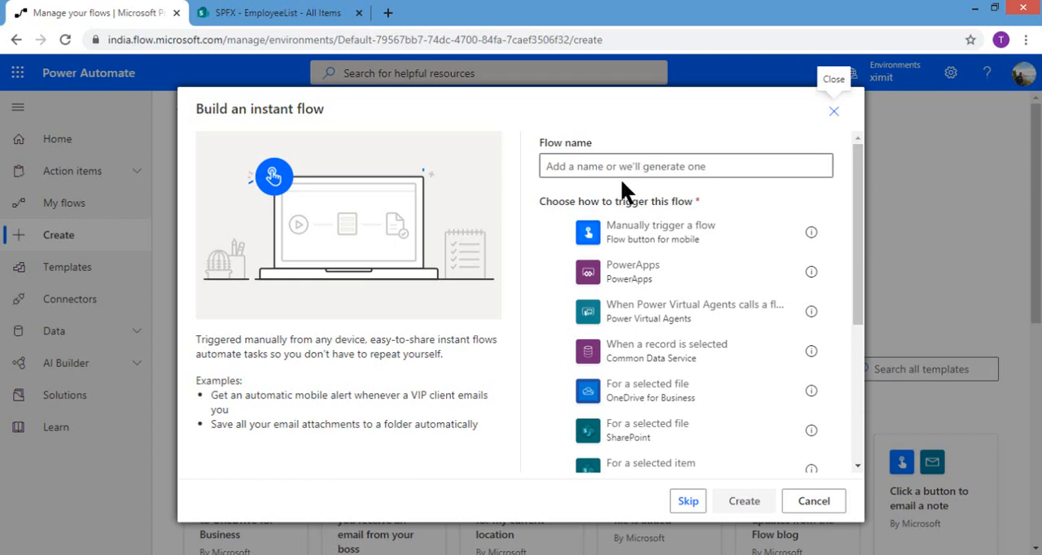
{"action": "left_click", "coordinate": [687, 502]}
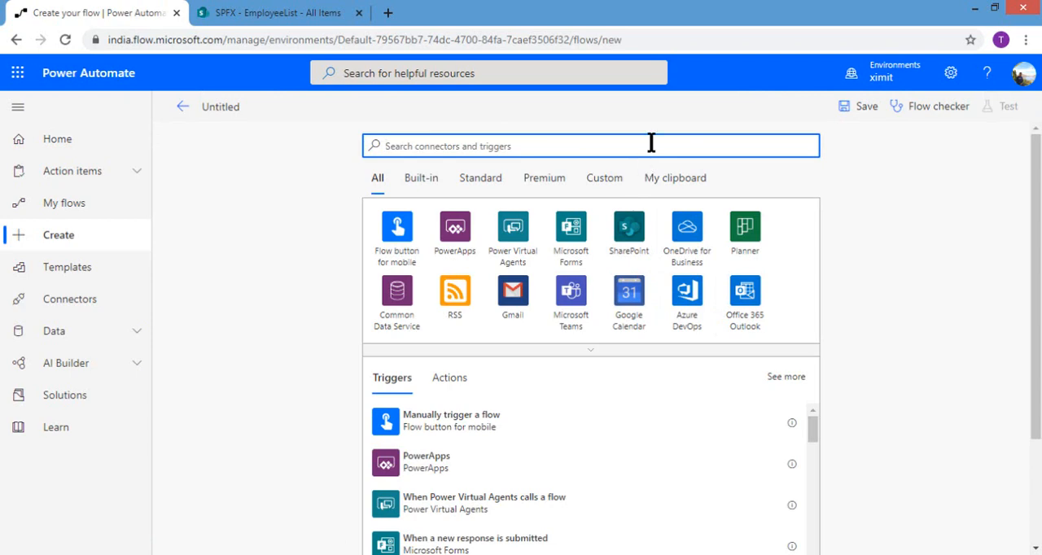
Step: Search the triggers for "http", open an extra blank browser tab, and add the "When an HTTP request is received" trigger to the flow
{"action": "type", "text": "http"}
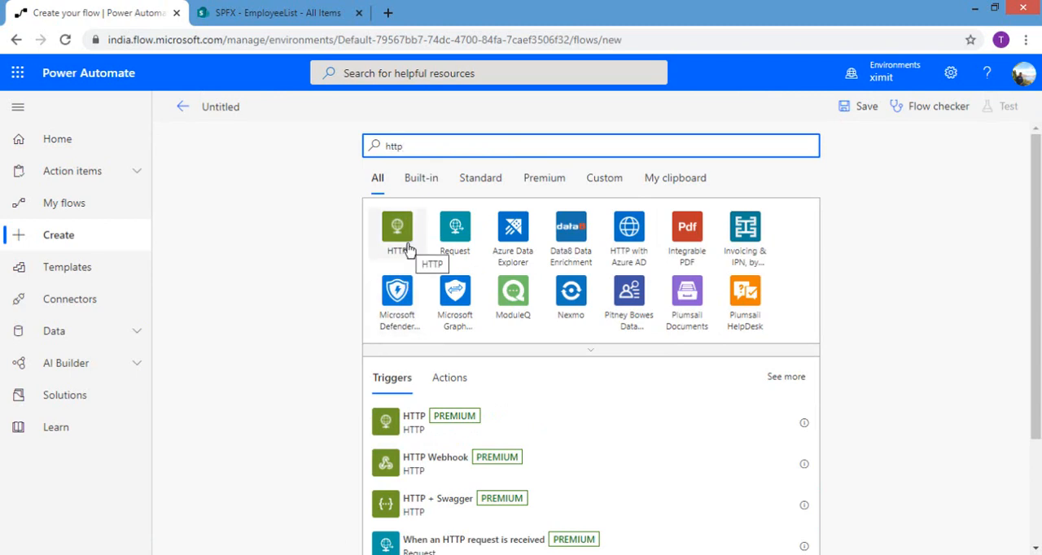
{"action": "left_click", "coordinate": [292, 12]}
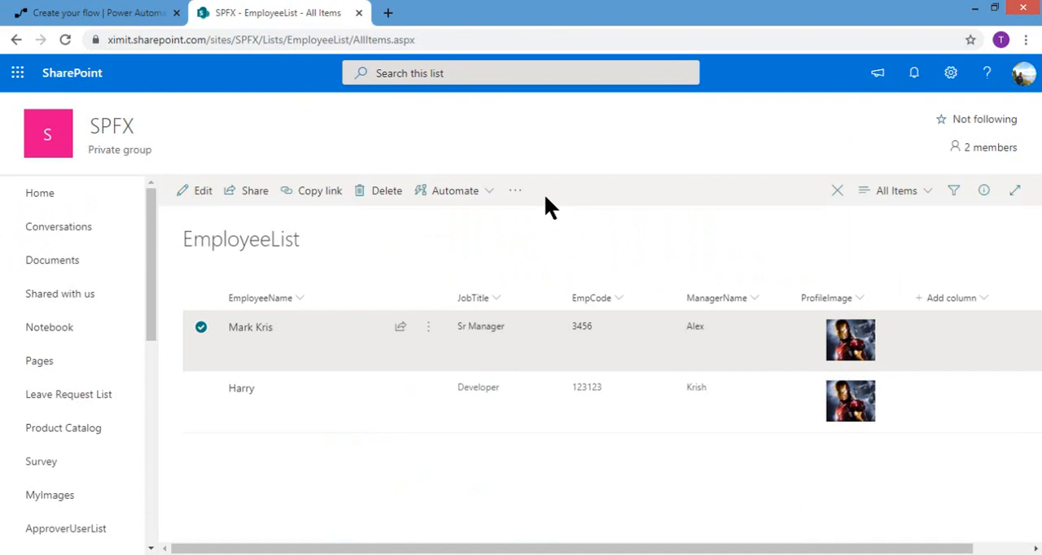
{"action": "left_click", "coordinate": [388, 13]}
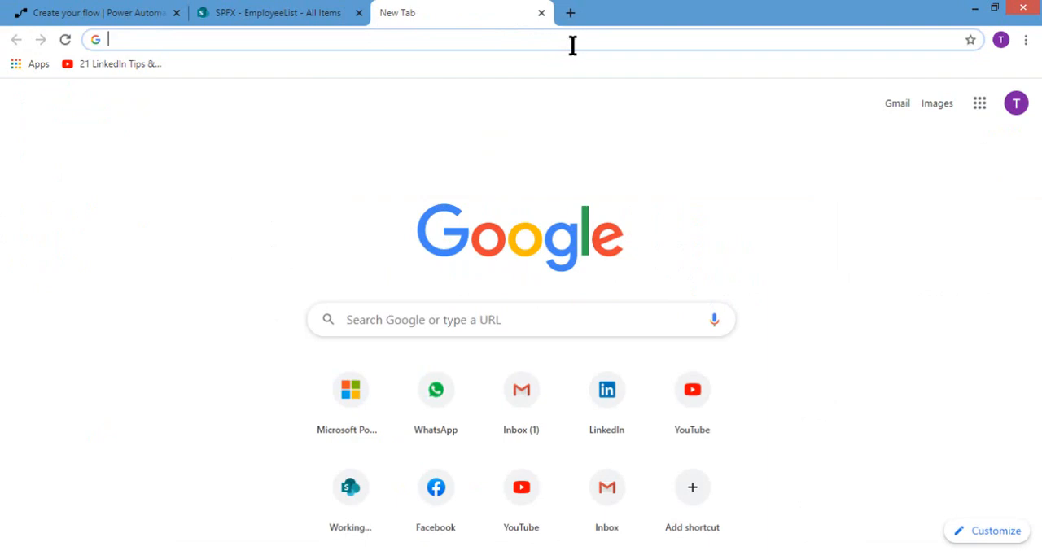
{"action": "left_click", "coordinate": [121, 18]}
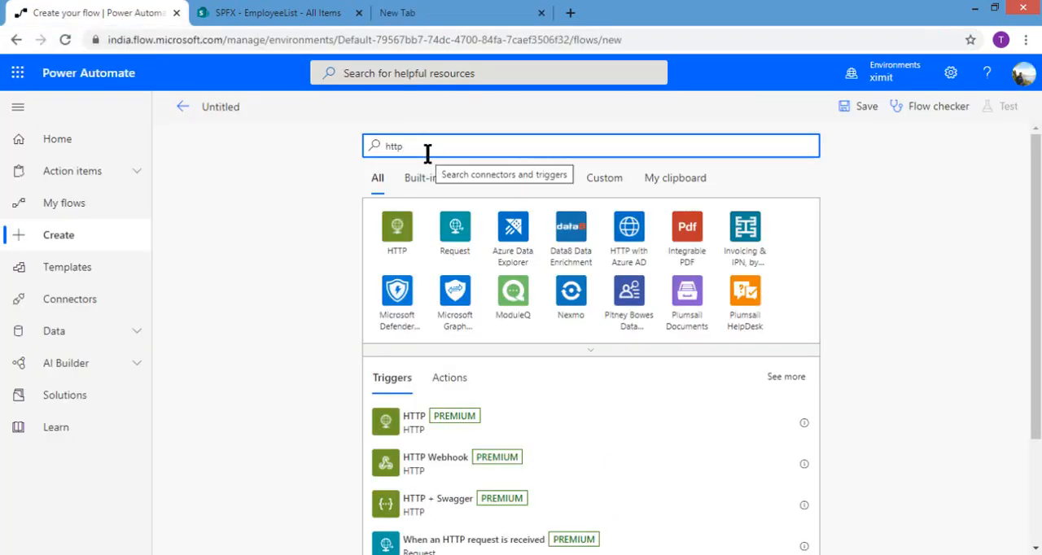
{"action": "left_click", "coordinate": [462, 547]}
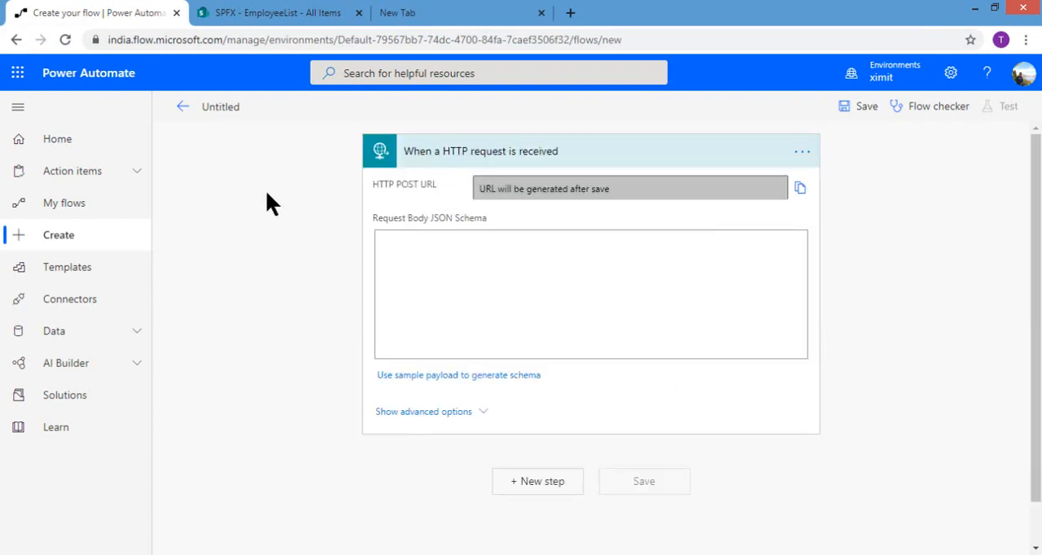
Step: Show the advanced options of the HTTP request trigger and set its method to GET
{"action": "left_click", "coordinate": [317, 12]}
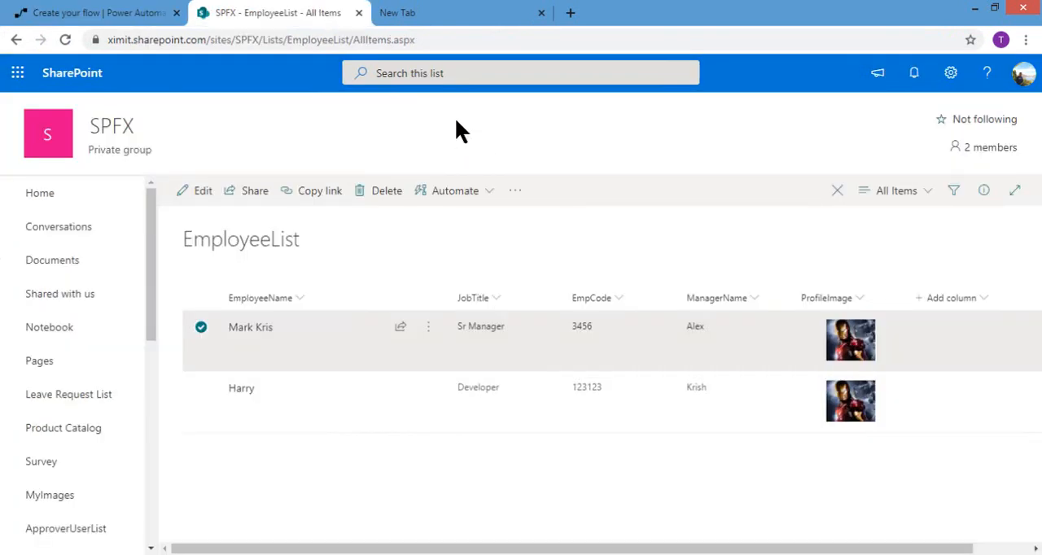
{"action": "left_click", "coordinate": [135, 12]}
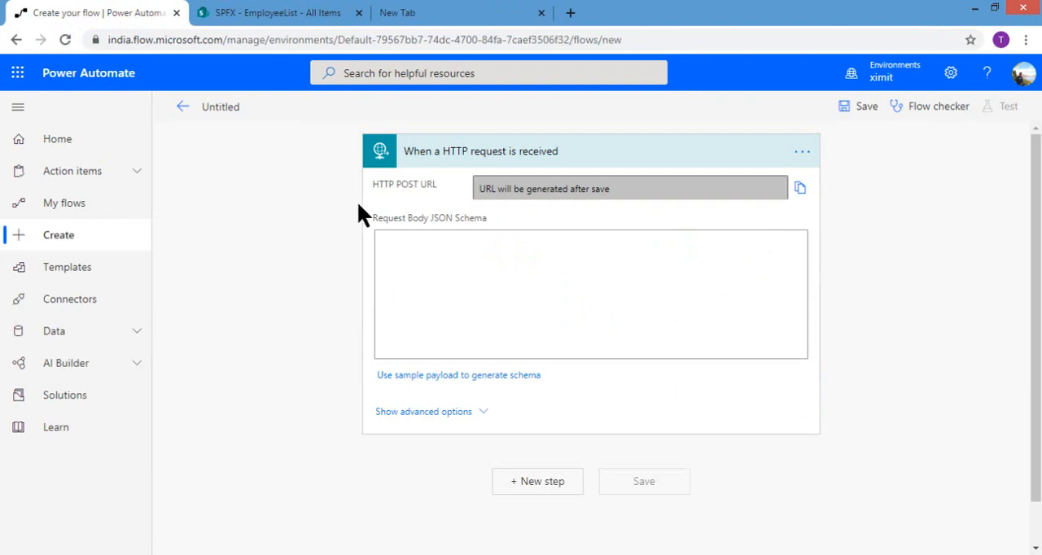
{"action": "left_click", "coordinate": [517, 270]}
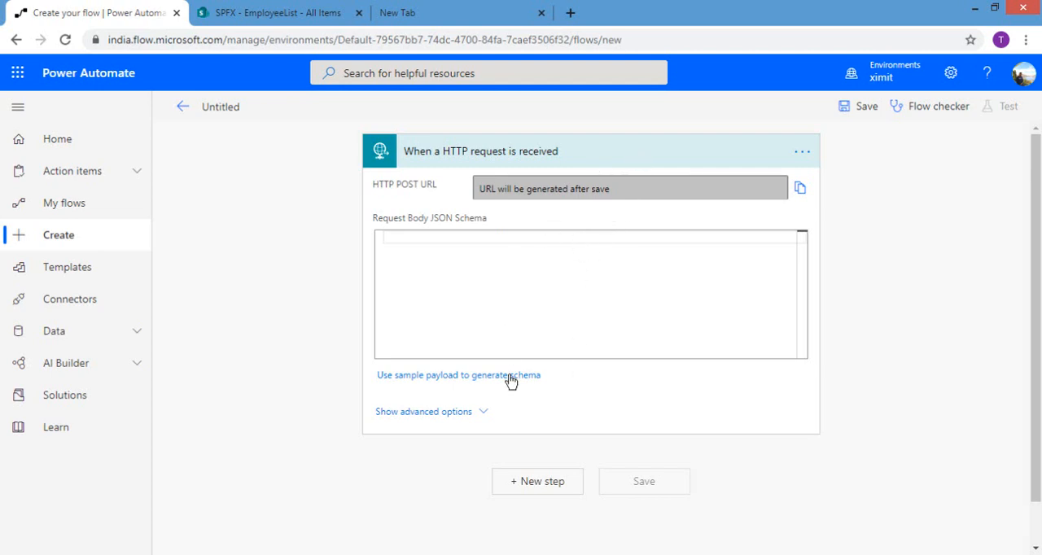
{"action": "left_click", "coordinate": [606, 404]}
{"action": "left_click", "coordinate": [677, 411]}
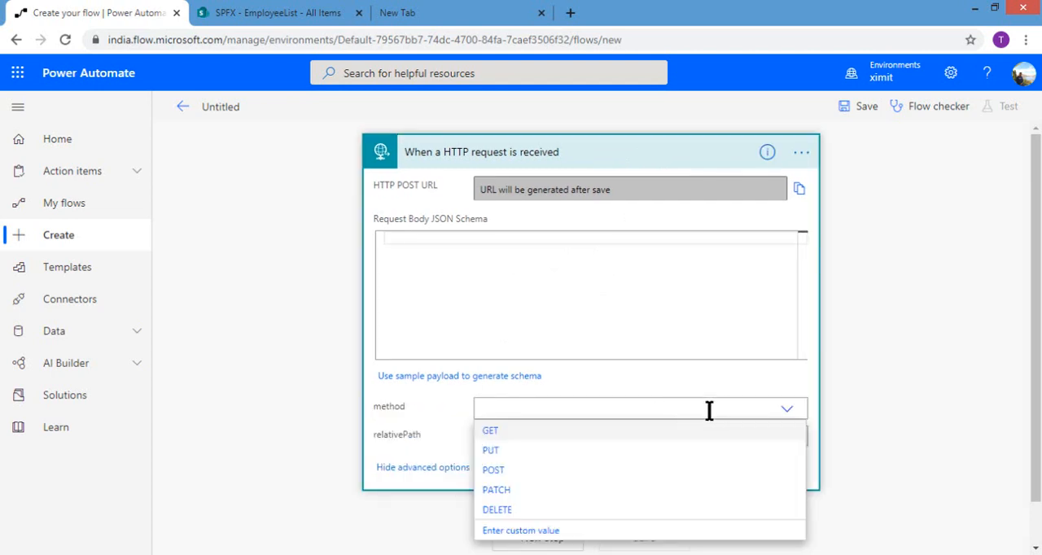
{"action": "left_click", "coordinate": [657, 440]}
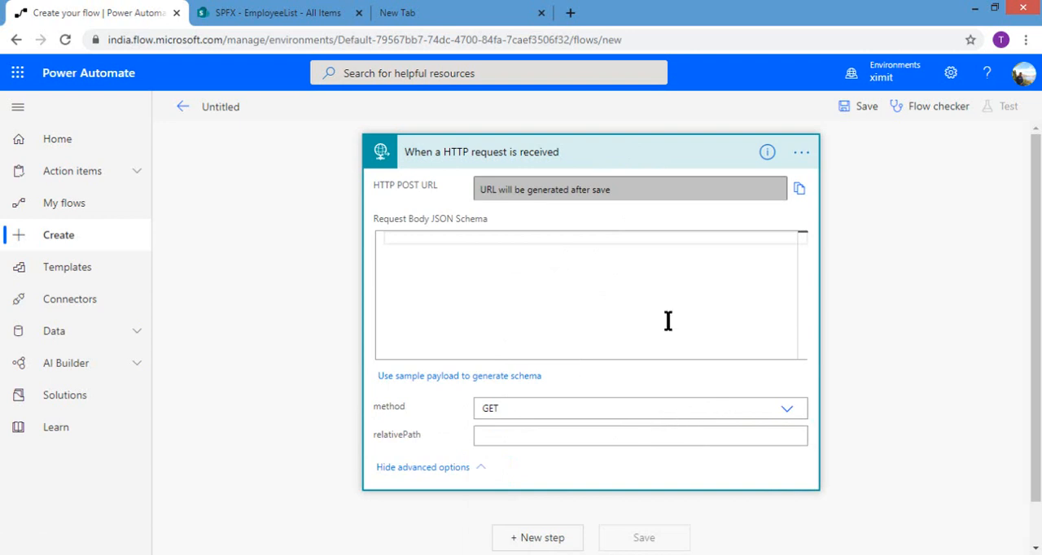
Step: Add a Data Operation Compose action after the HTTP request trigger
{"action": "left_click", "coordinate": [530, 538]}
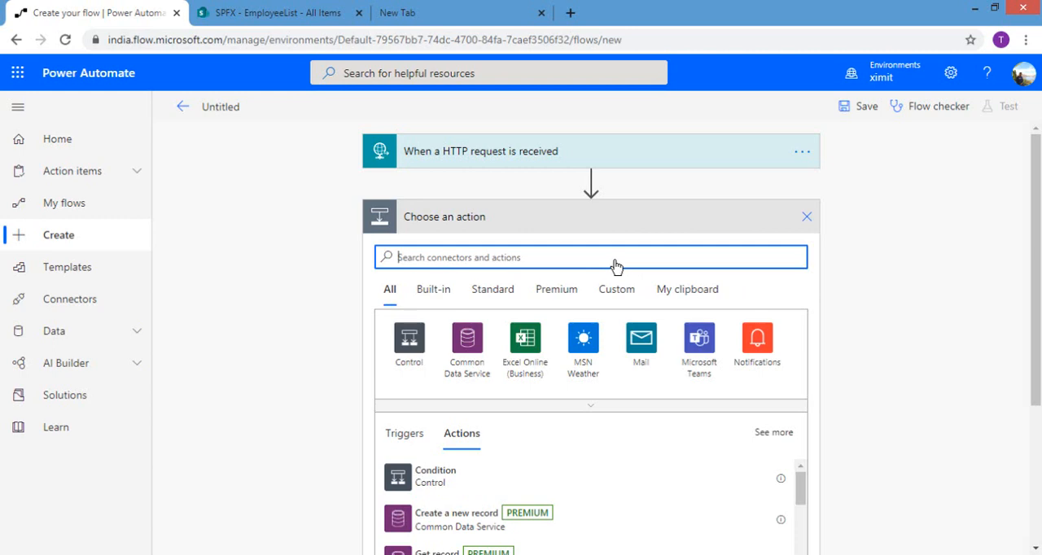
{"action": "type", "text": "Compose"}
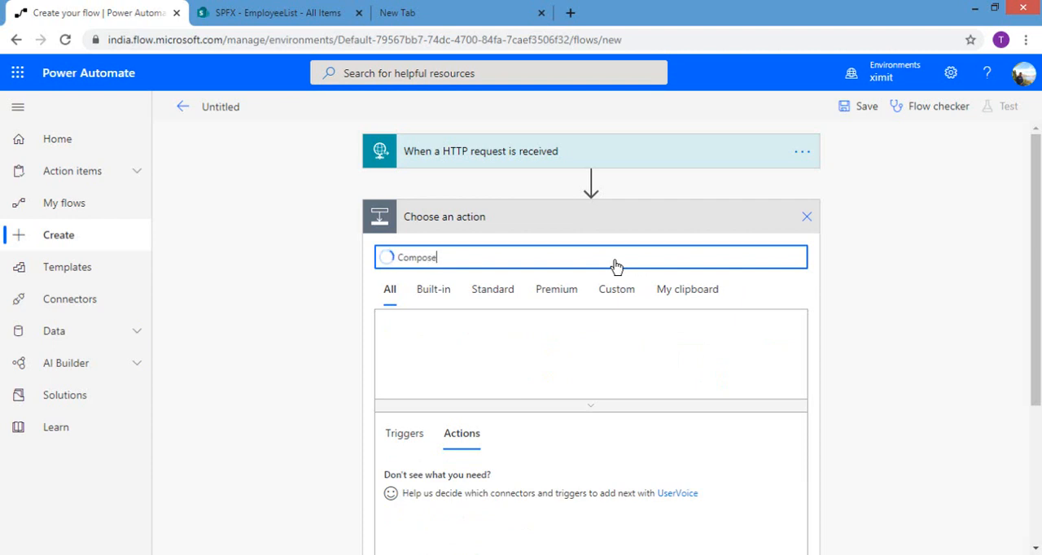
{"action": "left_click", "coordinate": [404, 366]}
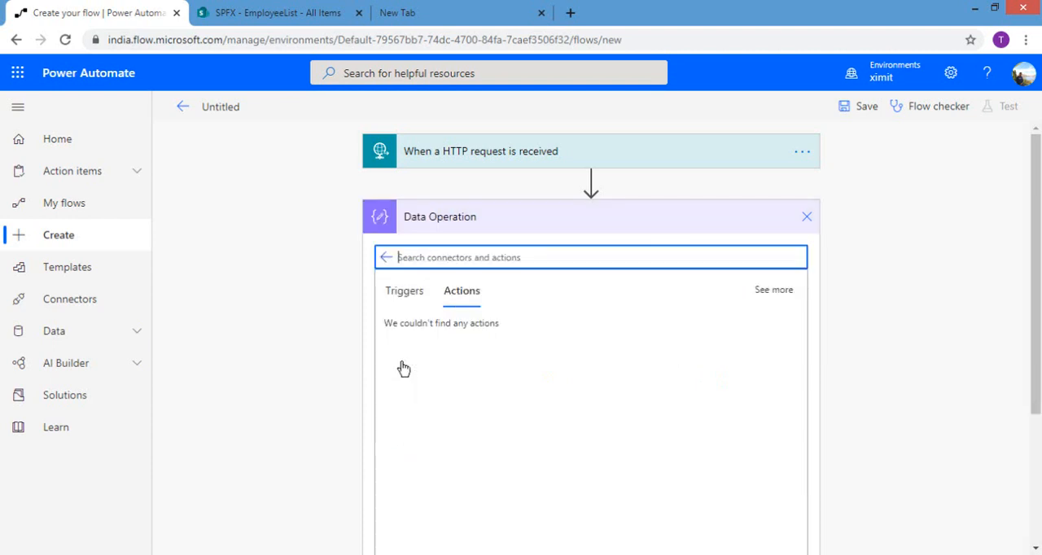
{"action": "left_click", "coordinate": [401, 338]}
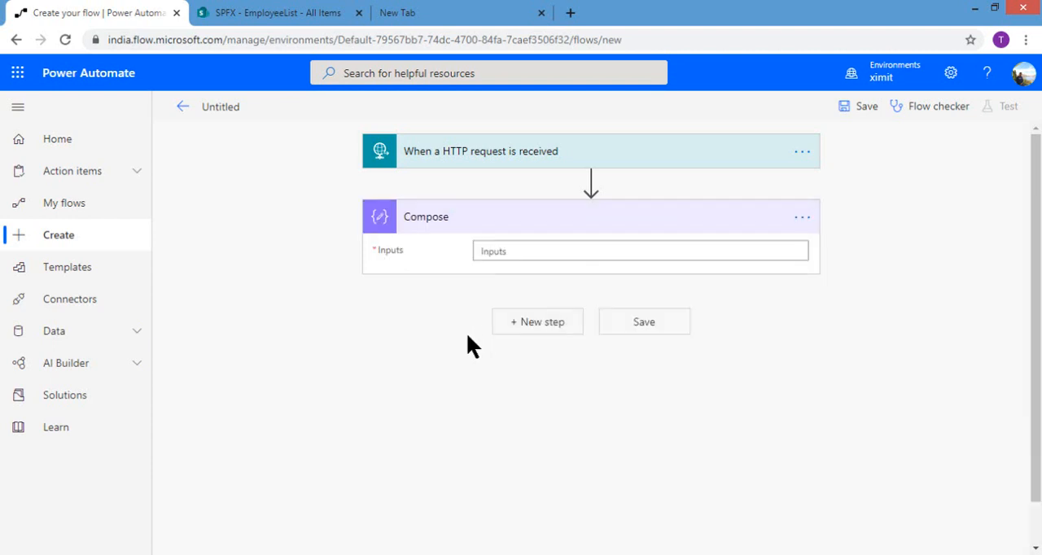
Step: Switch to Notepad, copy the expression trigger()['outputs']['queries']['ListItemID'] for the Compose inputs, and return to the flow
{"action": "left_click", "coordinate": [533, 241]}
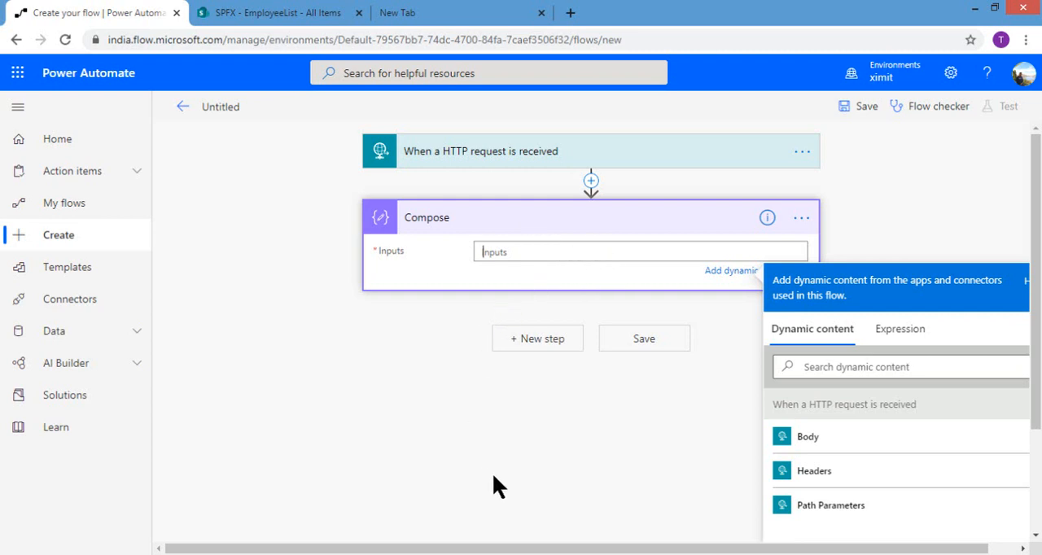
{"action": "left_click", "coordinate": [565, 512]}
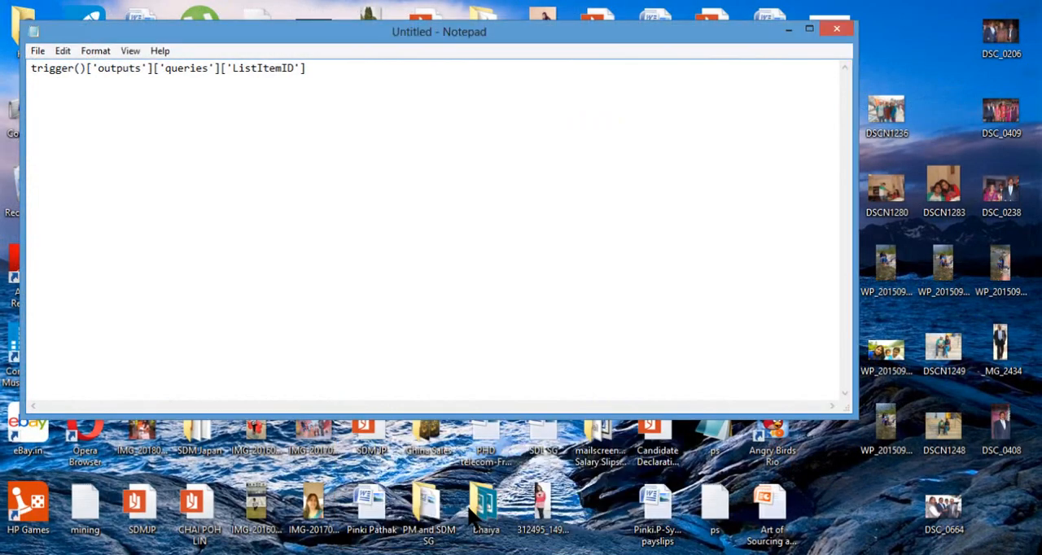
{"action": "left_click", "coordinate": [41, 72]}
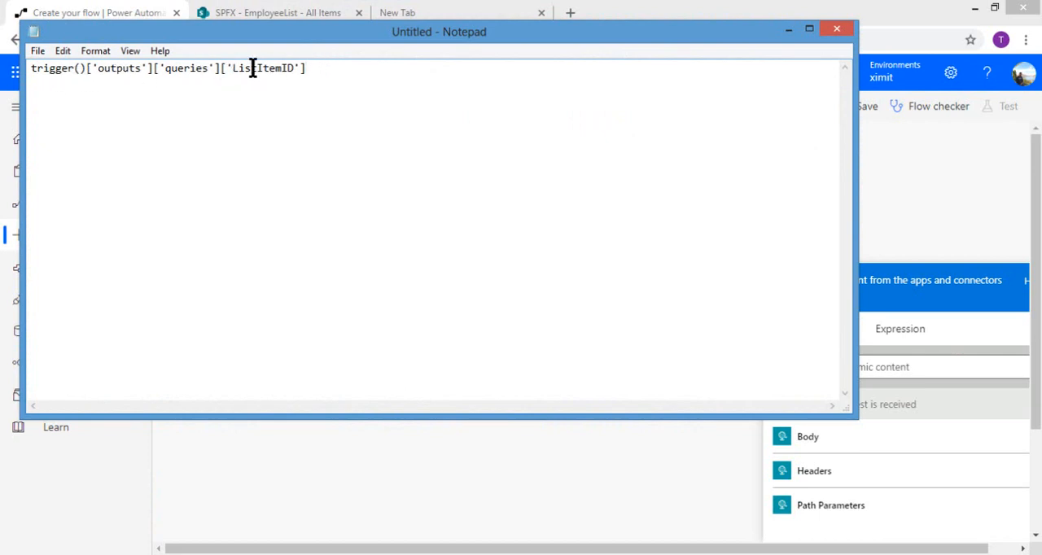
{"action": "left_click_drag", "start_coordinate": [306, 69], "coordinate": [28, 78]}
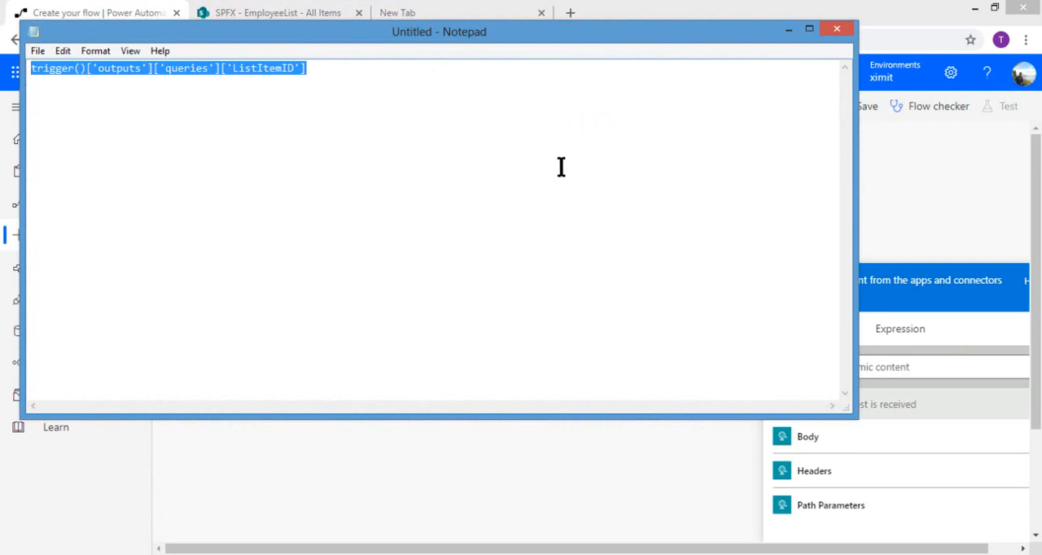
{"action": "left_click", "coordinate": [965, 366]}
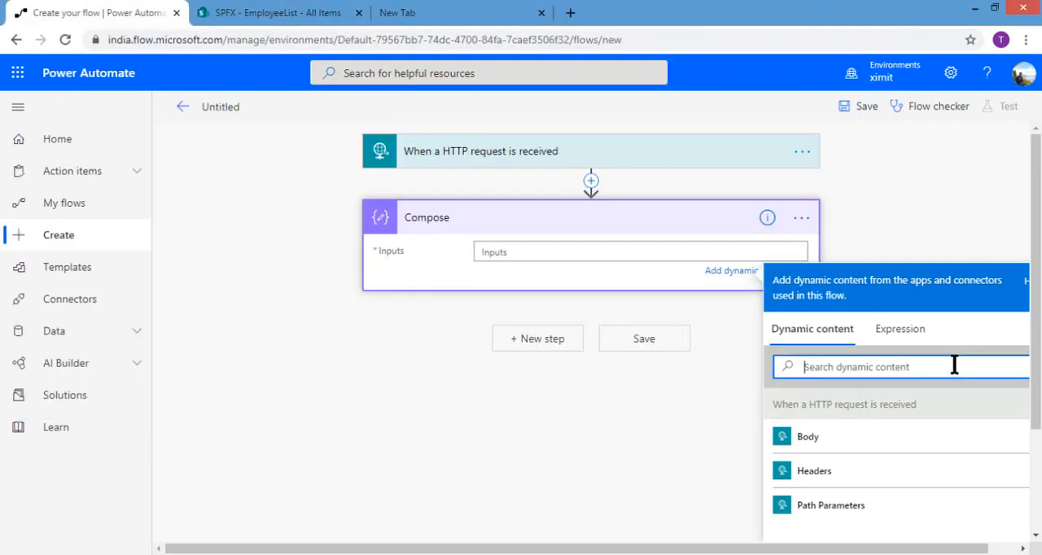
Step: Set the Compose action's Inputs to the expression trigger()['outputs']['queries']['ListItemID']
{"action": "left_click", "coordinate": [893, 329]}
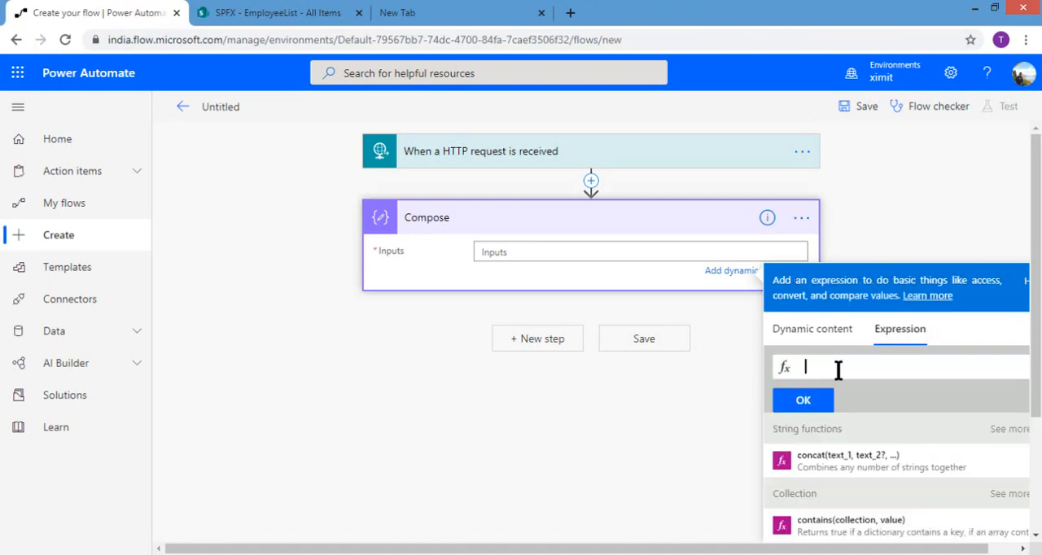
{"action": "type", "text": "v"}
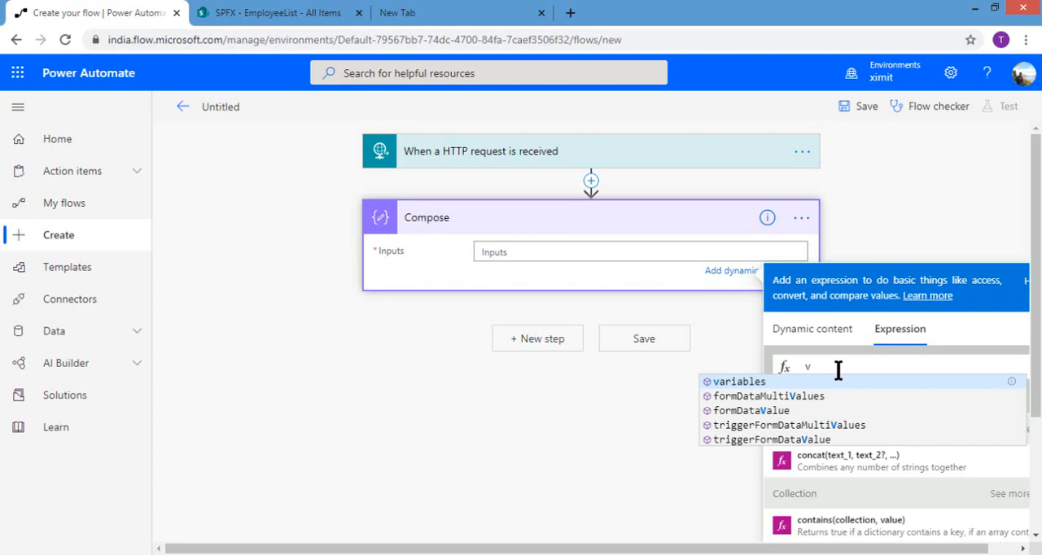
{"action": "key", "text": "BackSpace"}
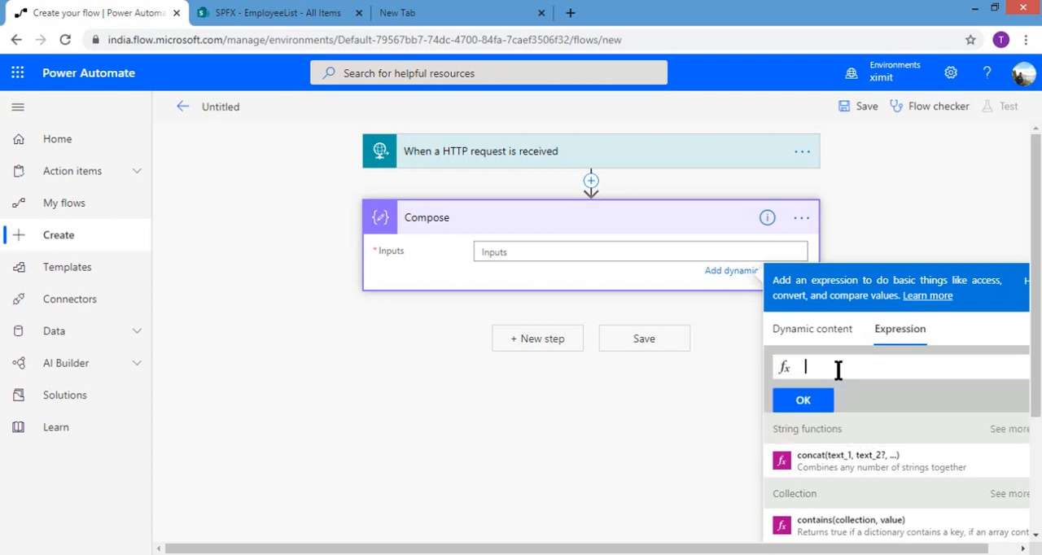
{"action": "key", "text": "ctrl+v"}
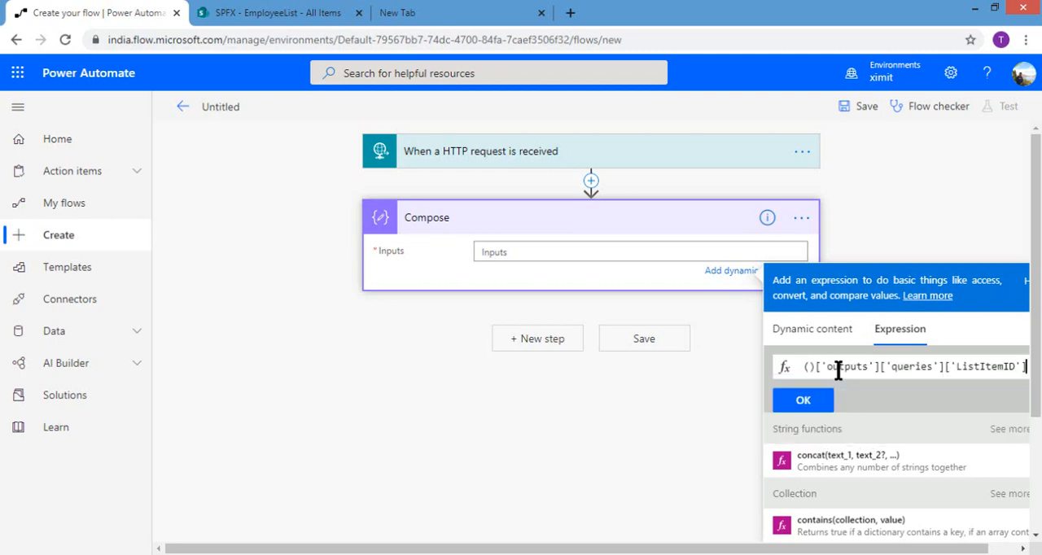
{"action": "left_click", "coordinate": [805, 401]}
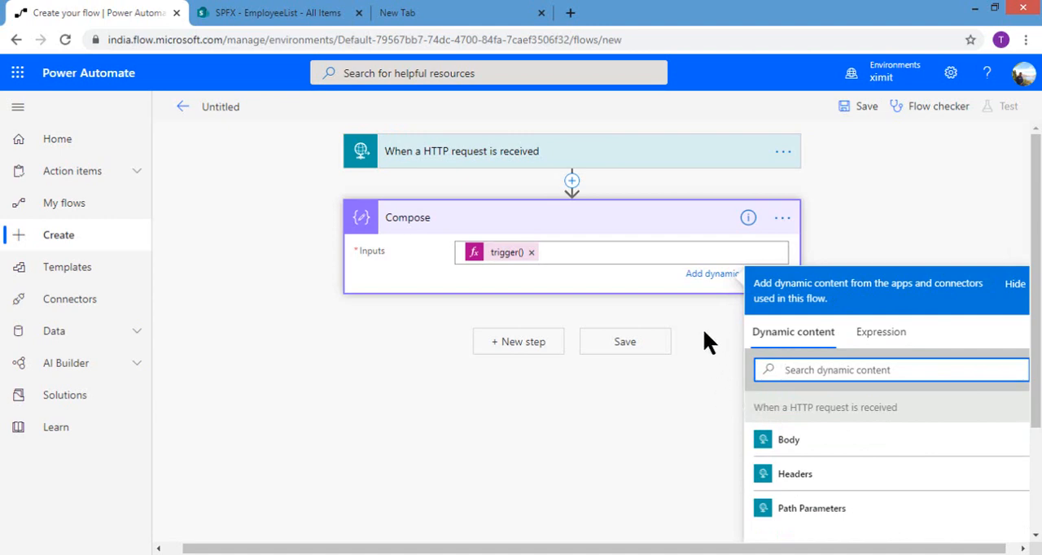
Step: Add a SharePoint Get item action after the Compose action
{"action": "left_click", "coordinate": [541, 346]}
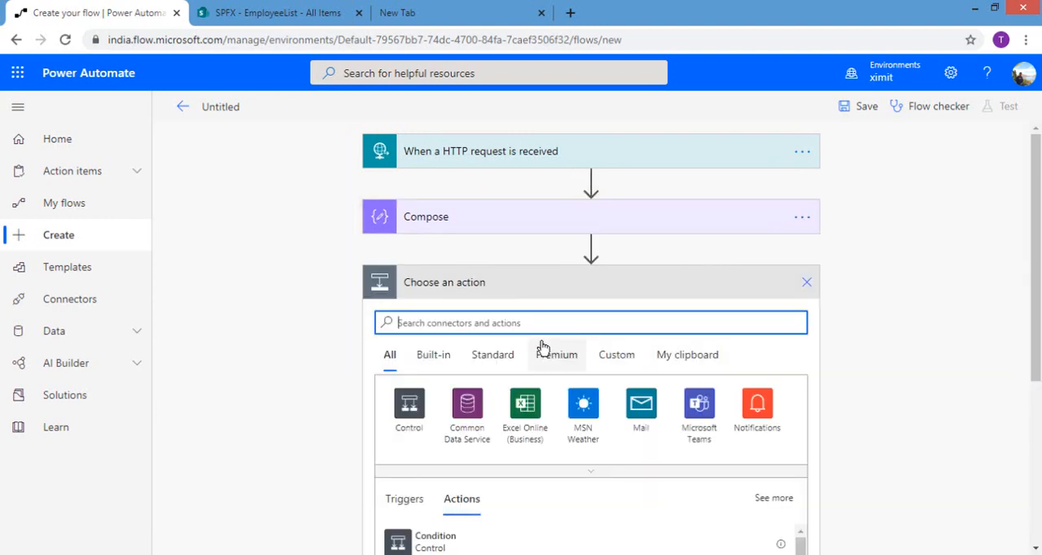
{"action": "type", "text": "gt"}
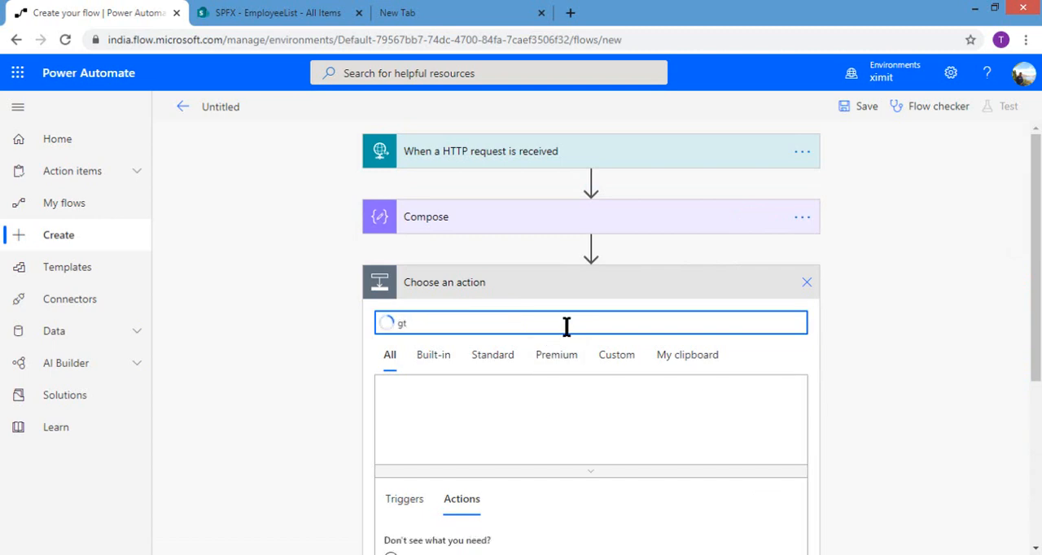
{"action": "key", "text": "BackSpace"}
{"action": "key", "text": "BackSpace"}
{"action": "type", "text": "ge"}
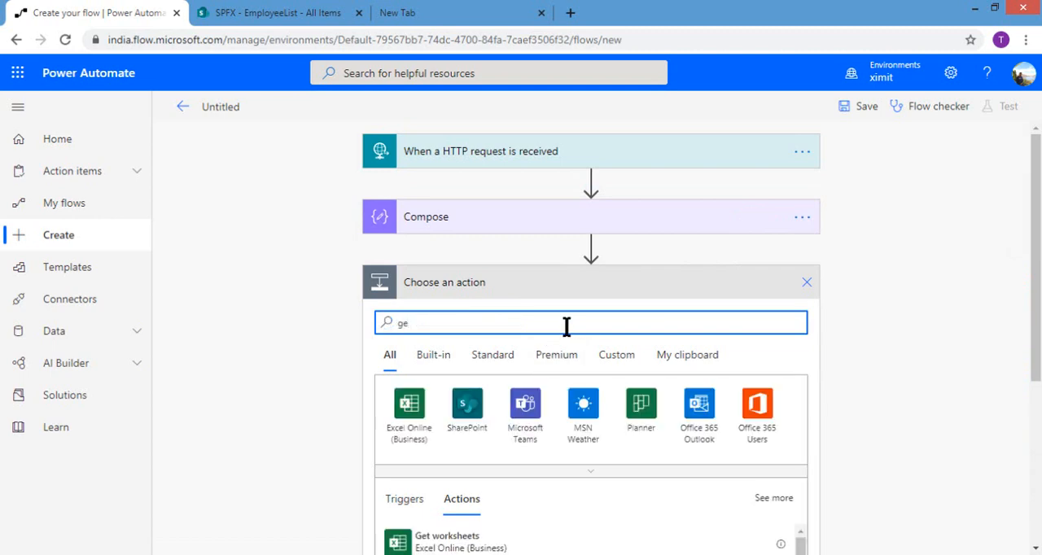
{"action": "type", "text": "titem"}
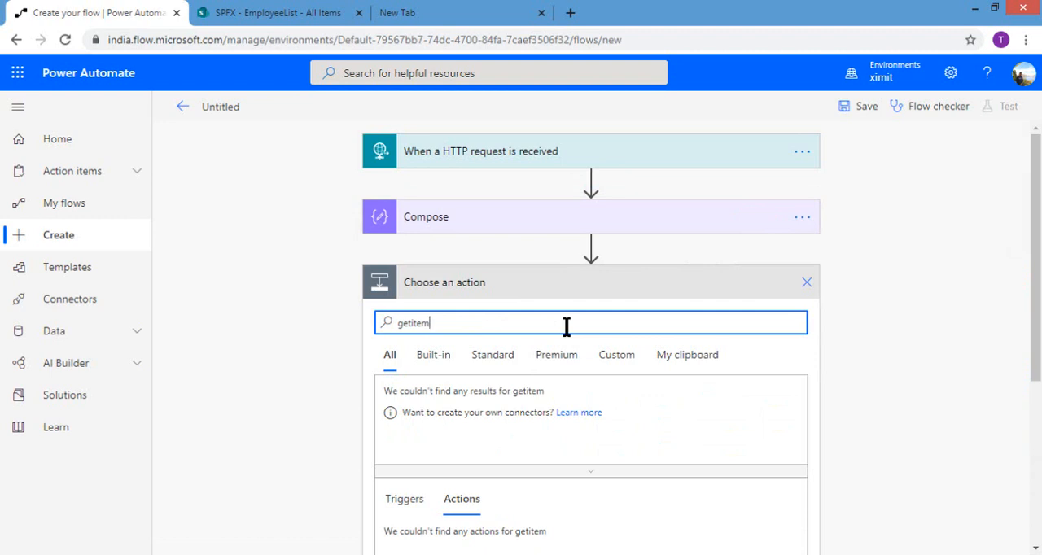
{"action": "key", "text": "BackSpace"}
{"action": "key", "text": "BackSpace"}
{"action": "key", "text": "BackSpace"}
{"action": "key", "text": "BackSpace"}
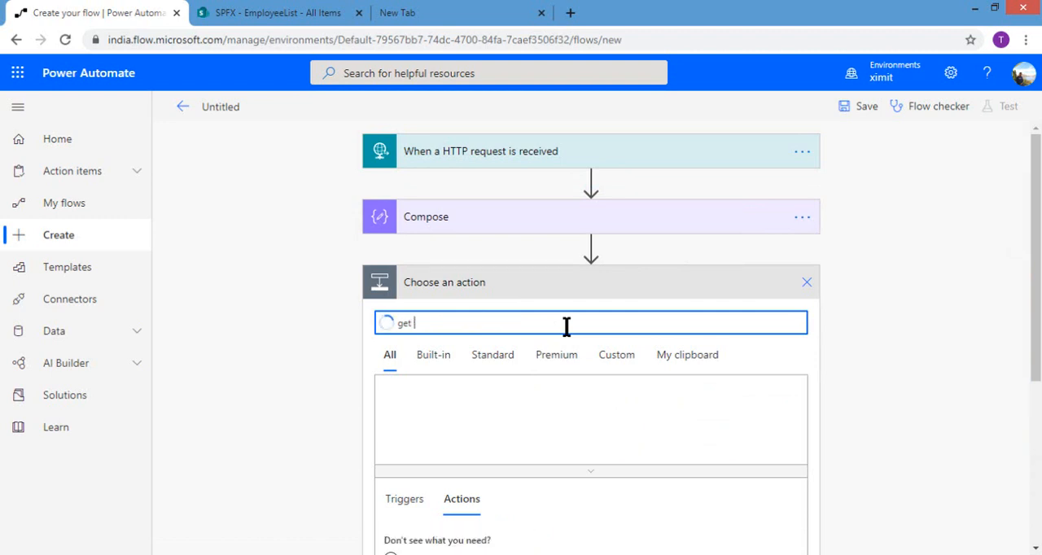
{"action": "type", "text": "item"}
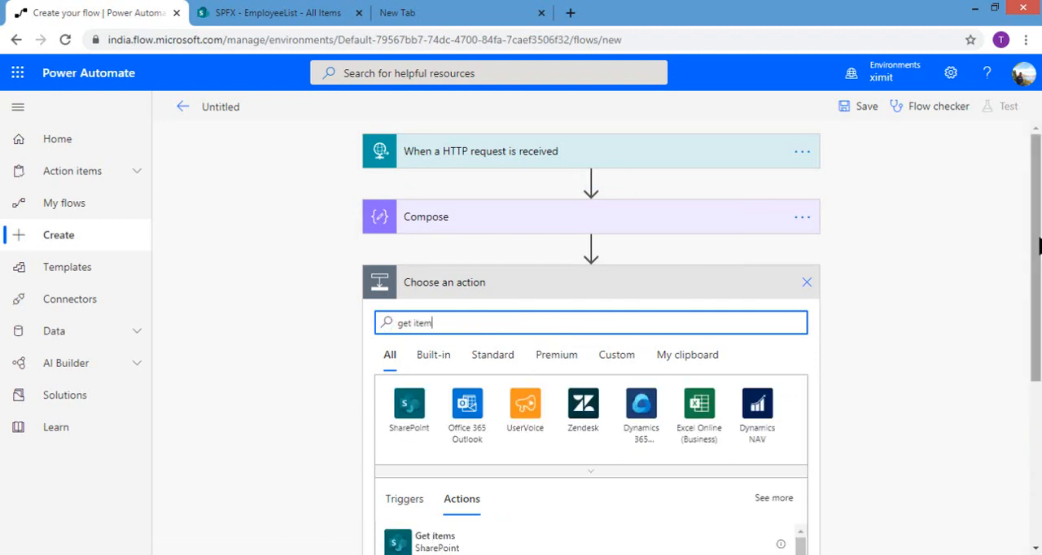
{"action": "scroll", "coordinate": [1039, 246], "scroll_direction": "down", "scroll_amount": 1}
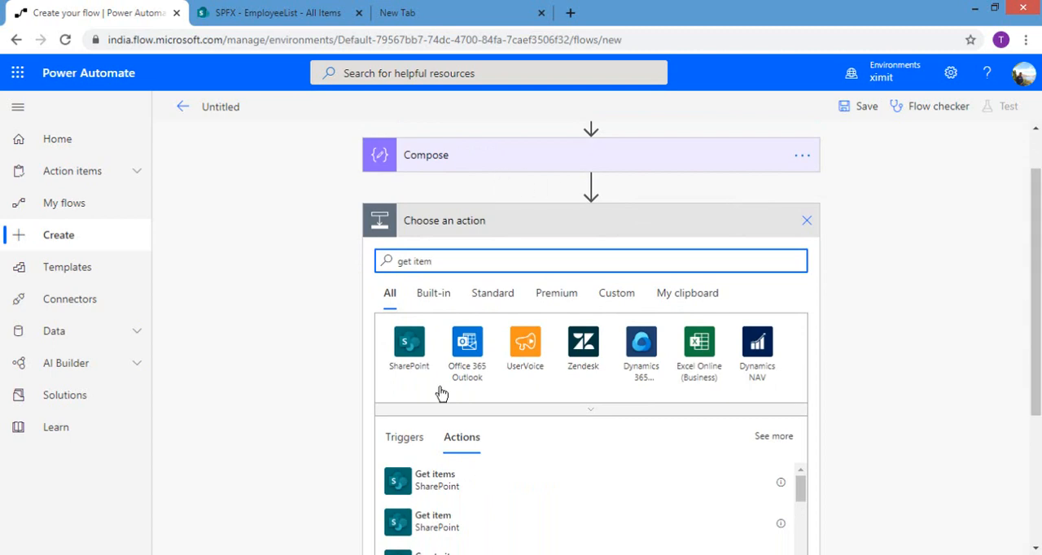
{"action": "left_click", "coordinate": [446, 522]}
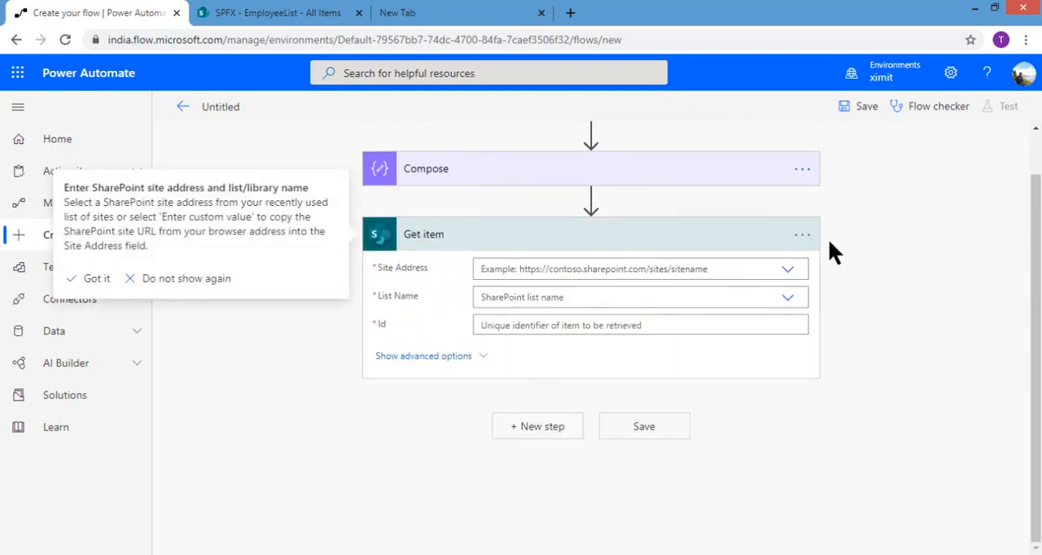
Step: Set Get item to the SPFX site and EmployeeList list, with the Compose action's Outputs as the Id
{"action": "left_click", "coordinate": [790, 270]}
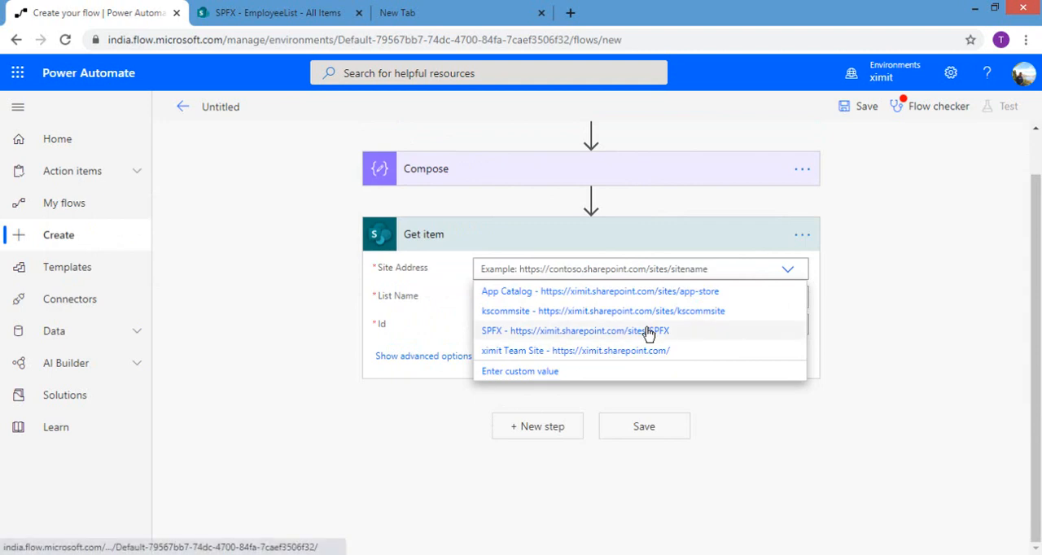
{"action": "left_click", "coordinate": [648, 331]}
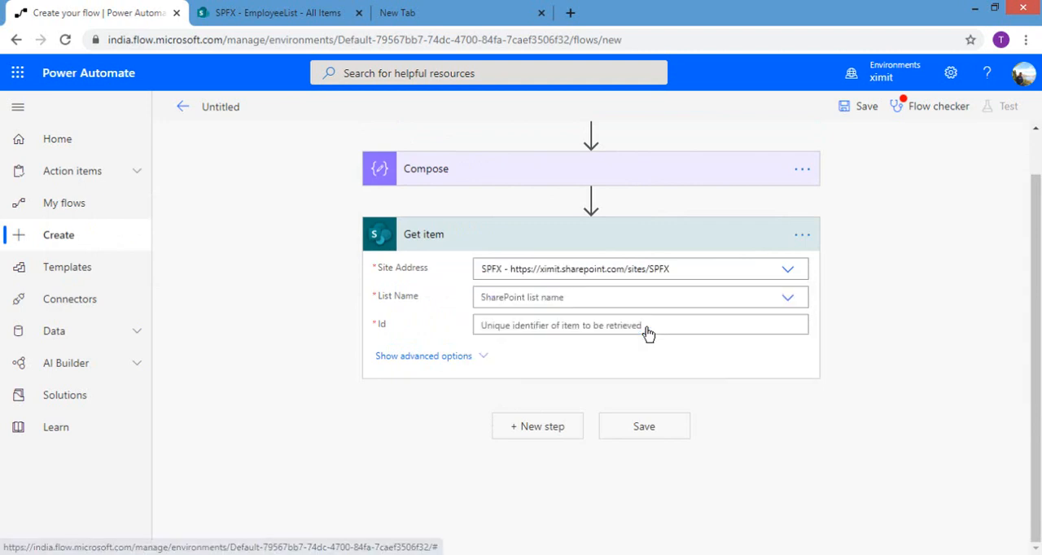
{"action": "left_click", "coordinate": [790, 303]}
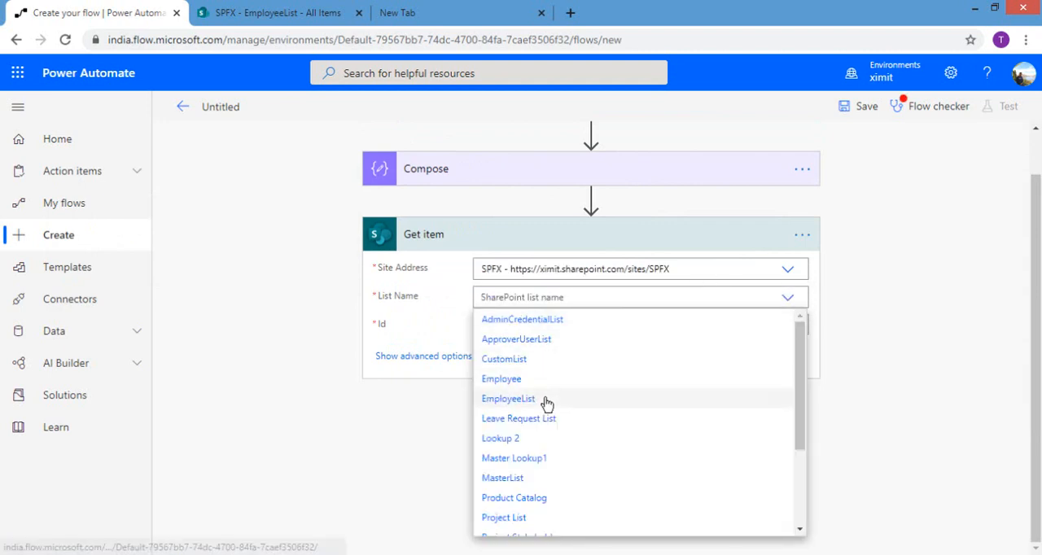
{"action": "left_click", "coordinate": [547, 398]}
{"action": "left_click", "coordinate": [654, 322]}
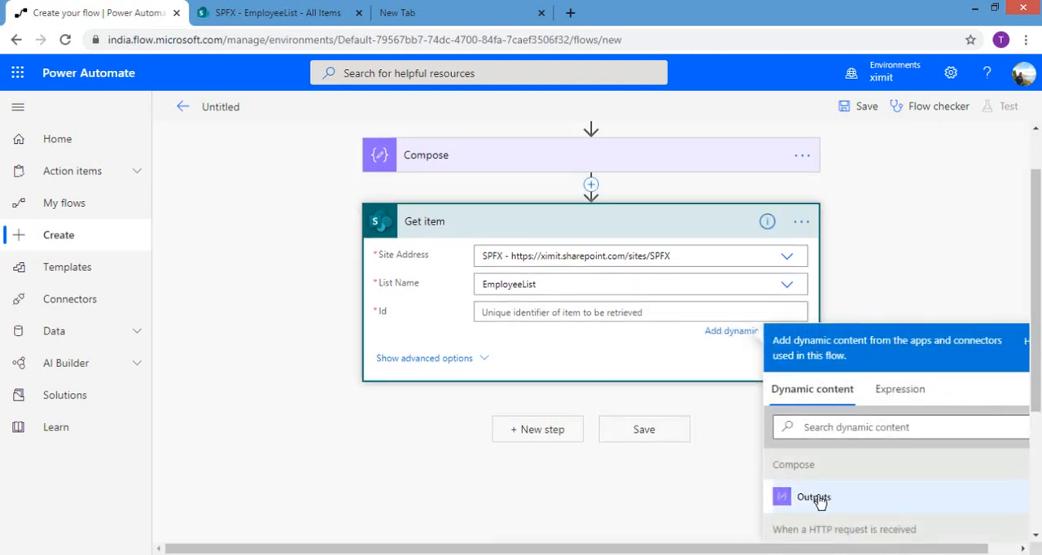
{"action": "left_click", "coordinate": [817, 498]}
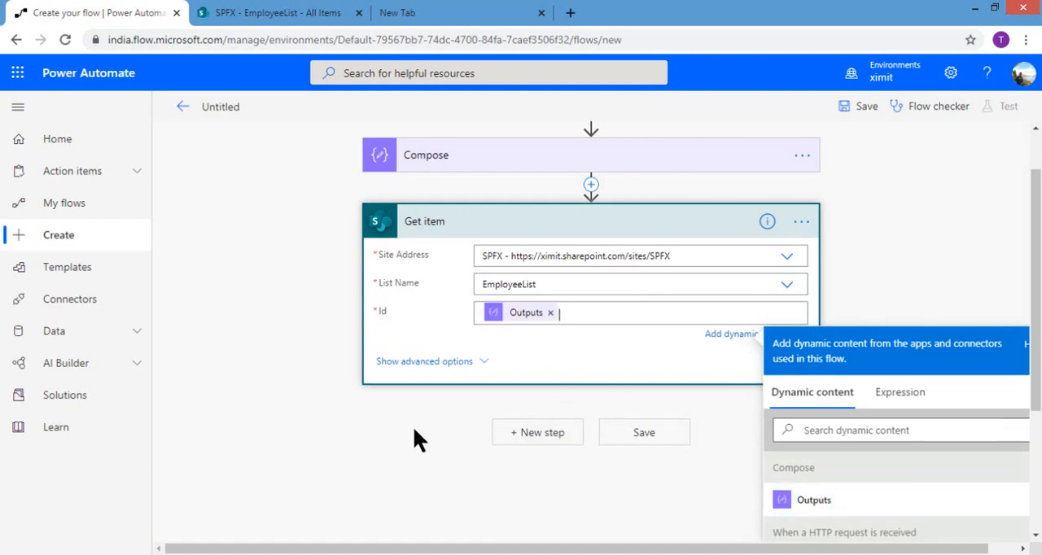
Step: Add an Initialize variable action after Get item, with the name objectList and the type Object
{"action": "left_click", "coordinate": [515, 436]}
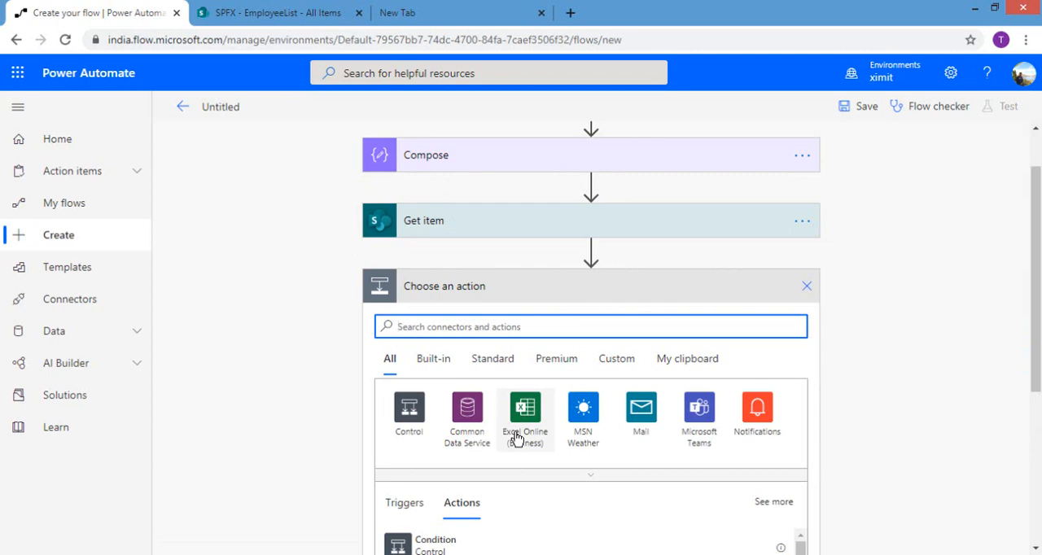
{"action": "type", "text": "initial"}
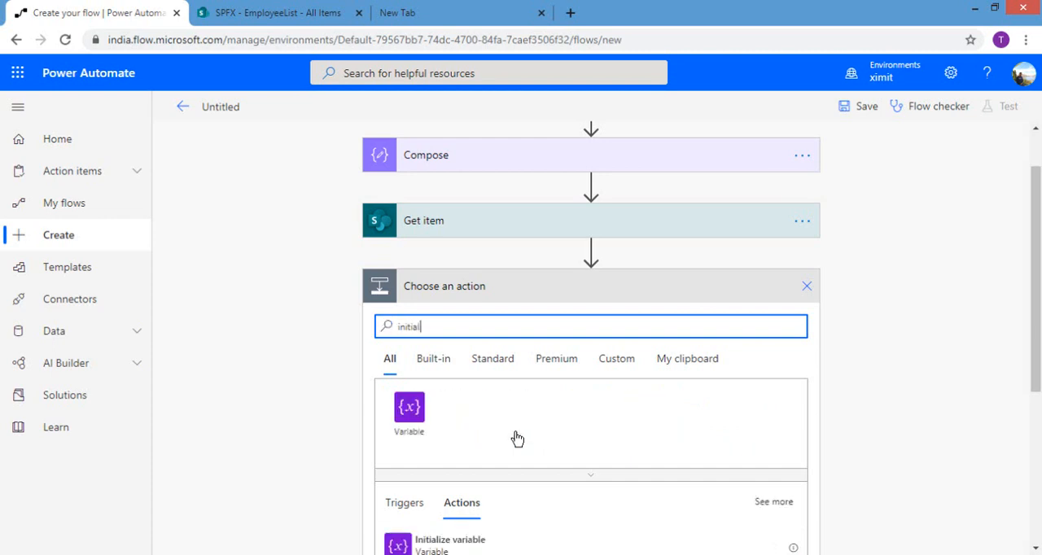
{"action": "left_click", "coordinate": [449, 541]}
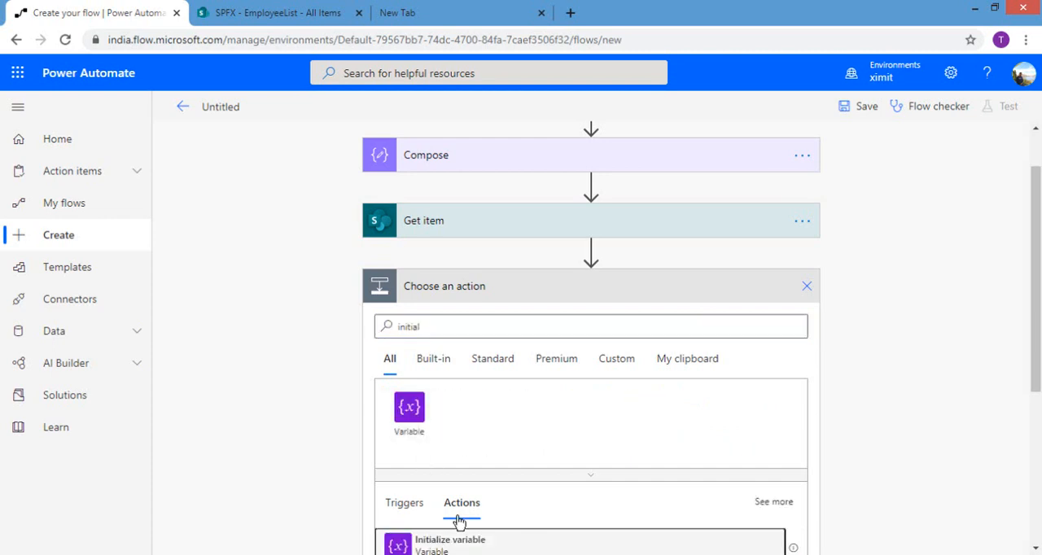
{"action": "left_click", "coordinate": [602, 341]}
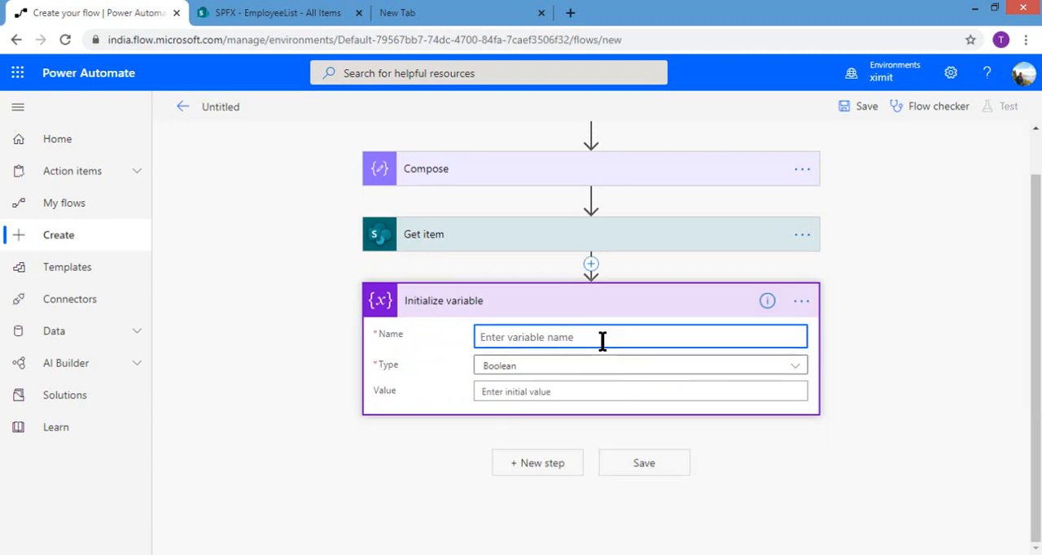
{"action": "type", "text": "objectList"}
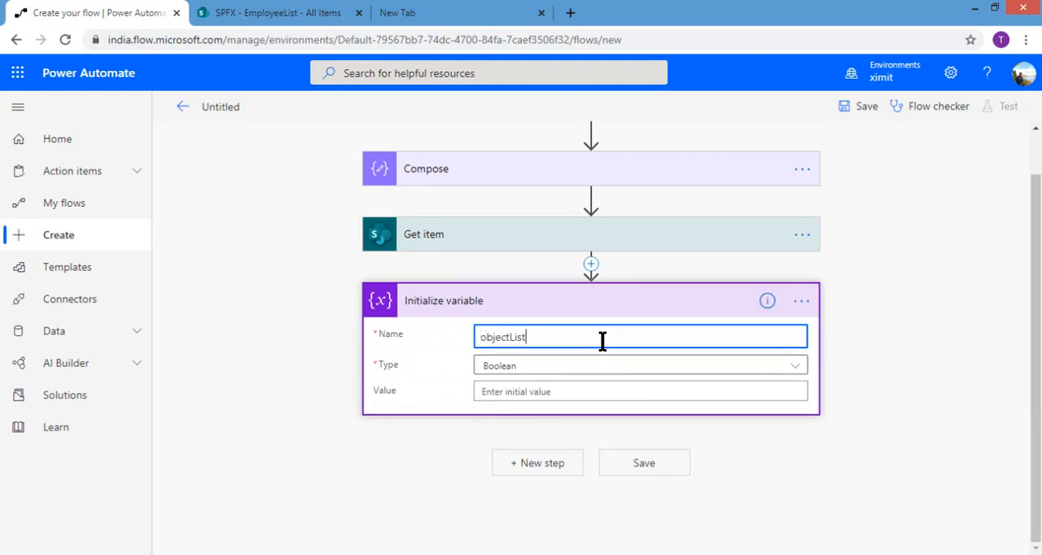
{"action": "left_click", "coordinate": [578, 366]}
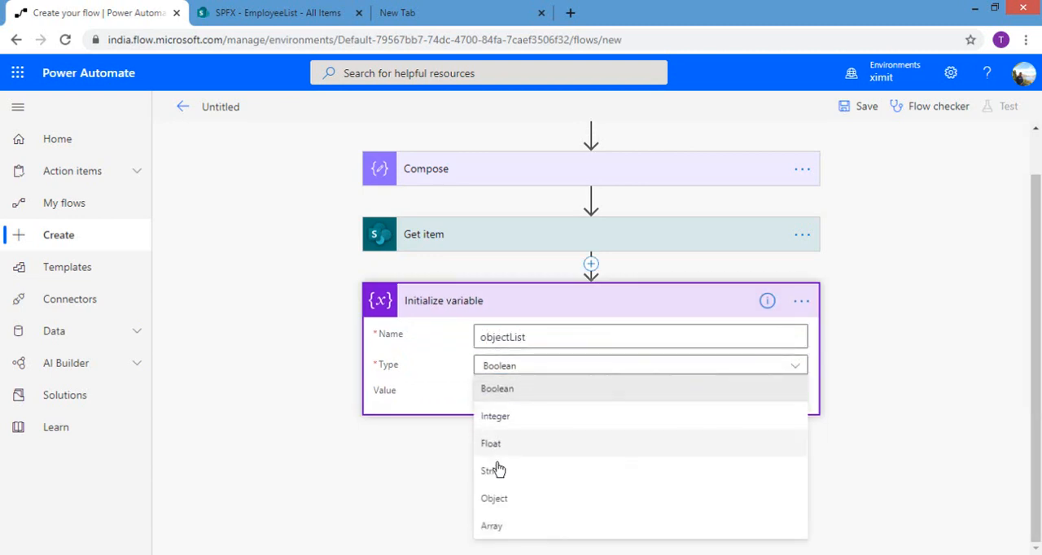
{"action": "left_click", "coordinate": [500, 494]}
Step: Set the objectList variable's value to the Body dynamic content from Get item
{"action": "left_click", "coordinate": [553, 389]}
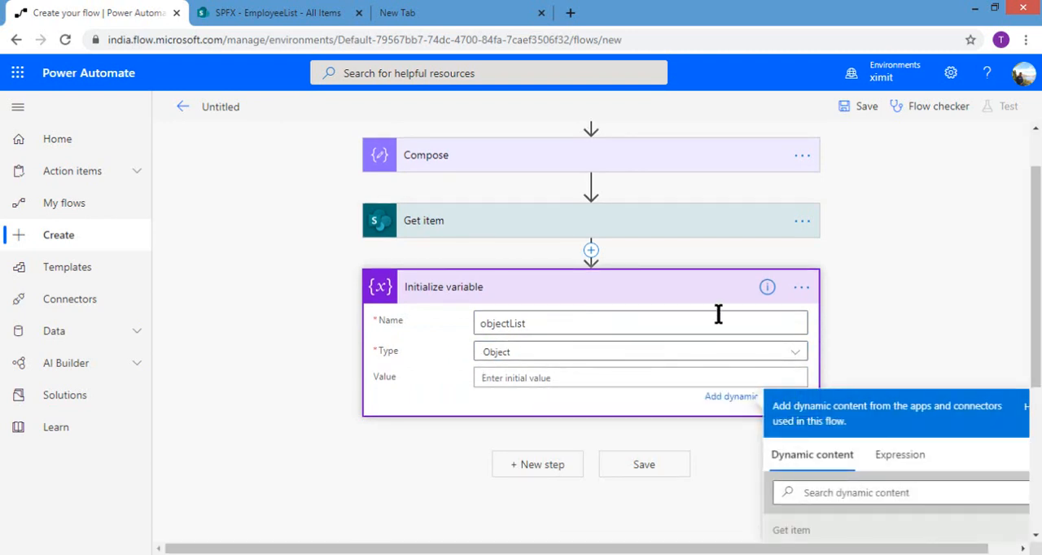
{"action": "left_click_drag", "start_coordinate": [1036, 320], "coordinate": [1036, 349]}
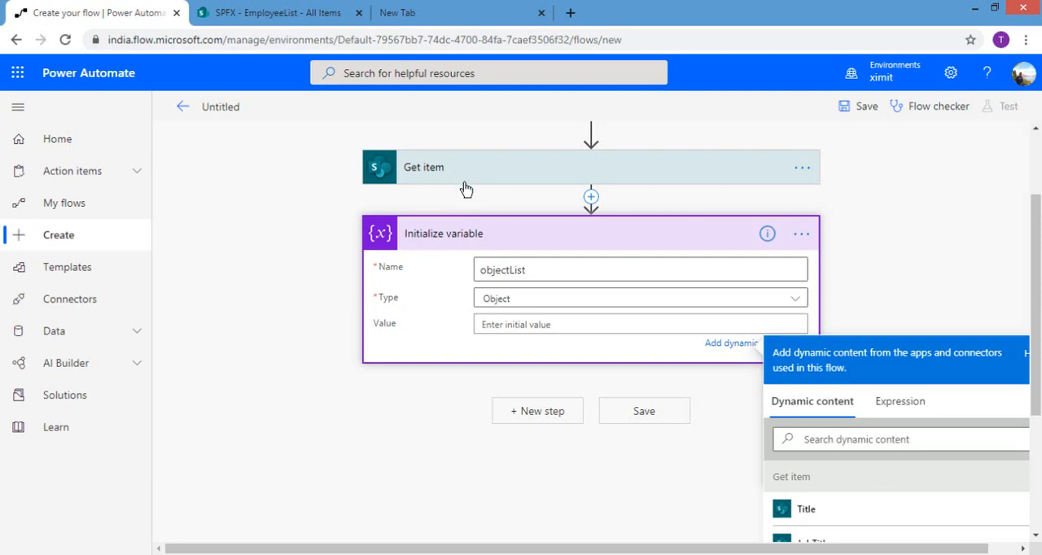
{"action": "left_click", "coordinate": [841, 433]}
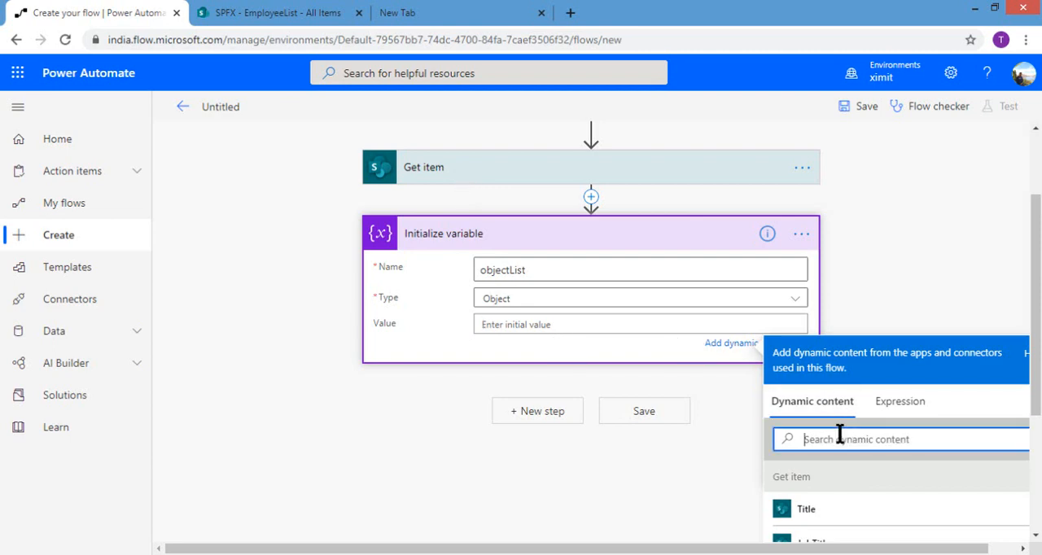
{"action": "type", "text": "body"}
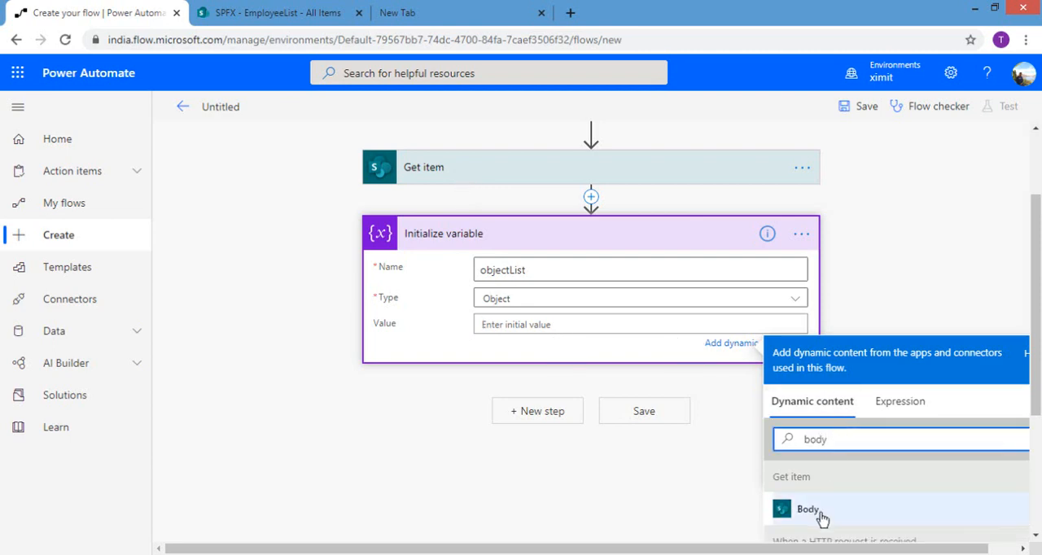
{"action": "left_click", "coordinate": [814, 510]}
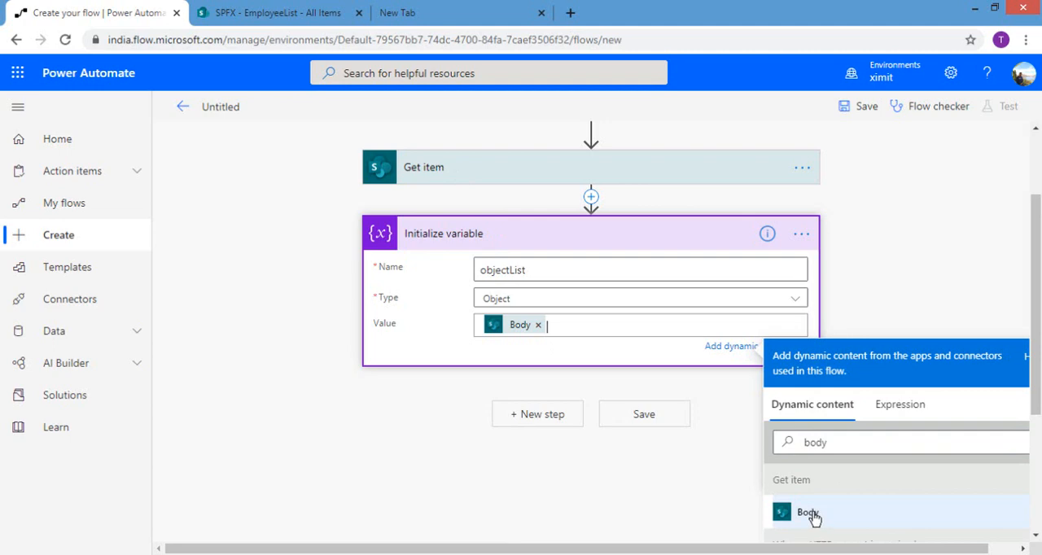
Step: Add a second Compose action after the variable initialization and activate its Inputs for entry
{"action": "left_click", "coordinate": [552, 415]}
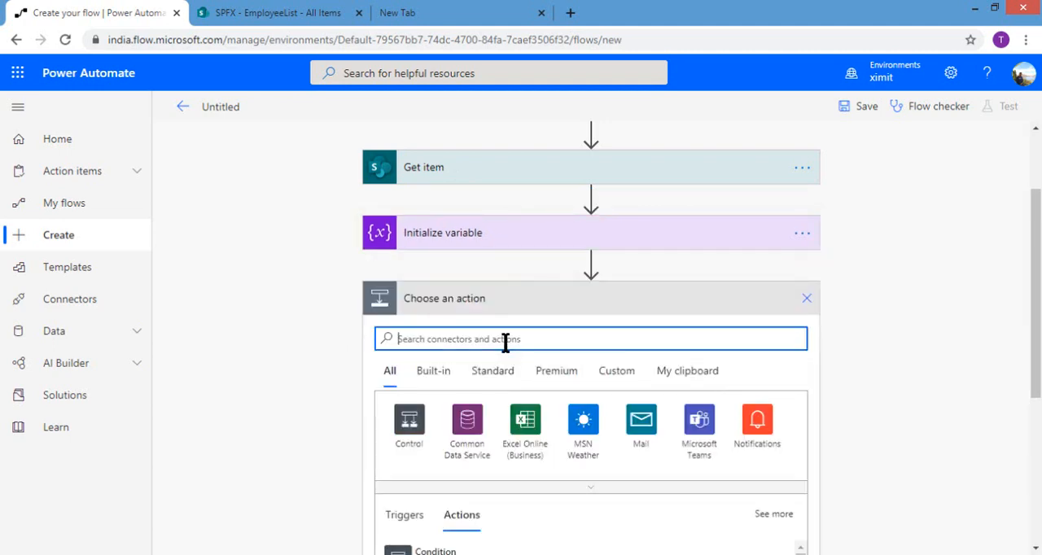
{"action": "type", "text": "compose"}
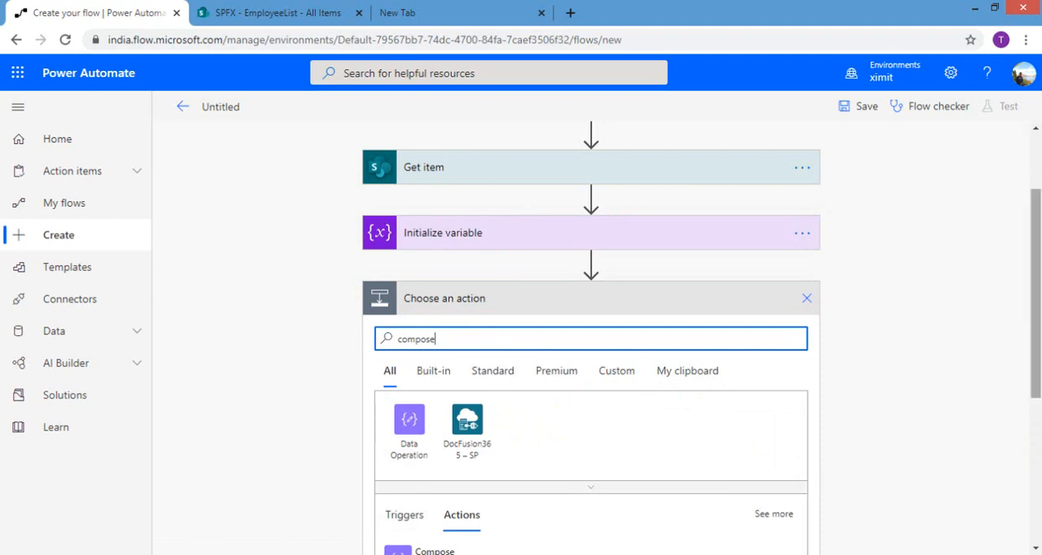
{"action": "left_click_drag", "start_coordinate": [1039, 296], "coordinate": [1041, 335]}
{"action": "left_click", "coordinate": [517, 490]}
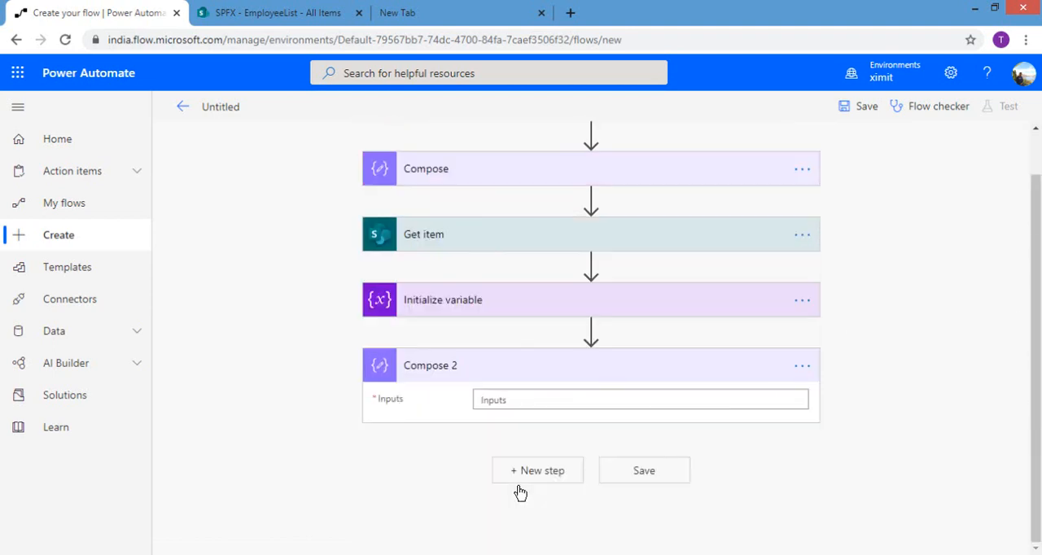
{"action": "left_click", "coordinate": [526, 406]}
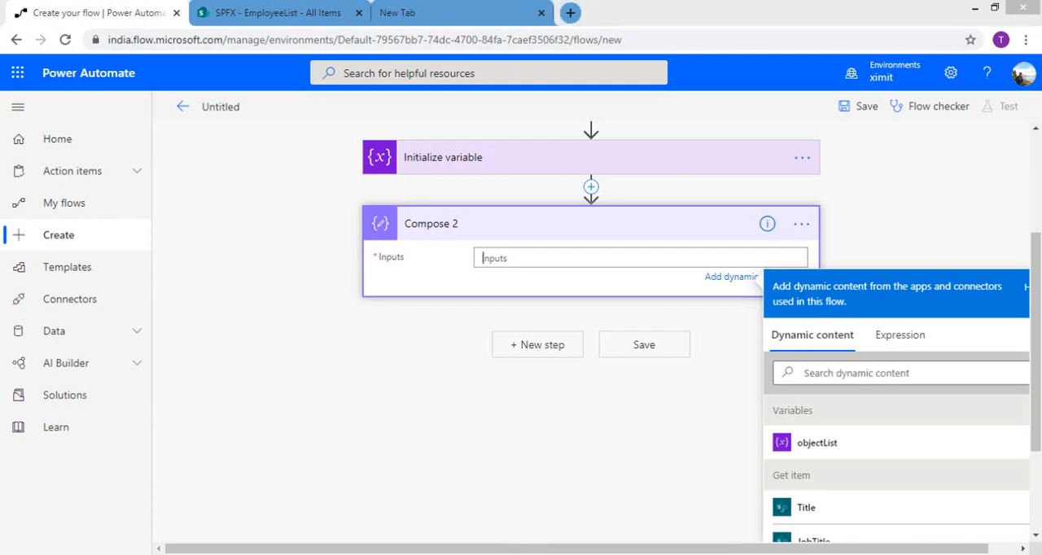
Step: Switch to the htmlPDFBody file in Notepad and examine the concat HTML expression, including its table rows and objectList variable references
{"action": "mouse_move", "coordinate": [477, 537]}
{"action": "left_click", "coordinate": [561, 490]}
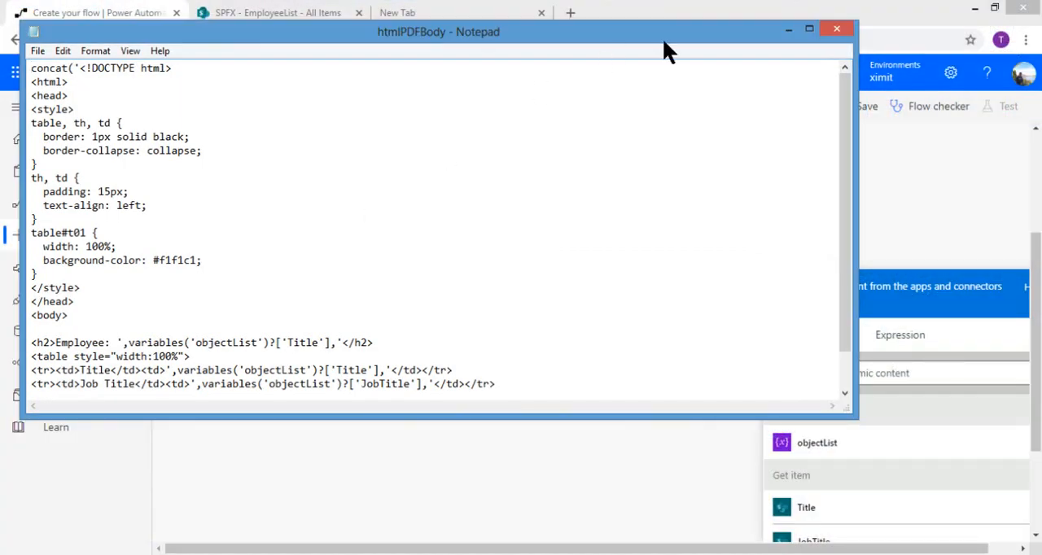
{"action": "left_click", "coordinate": [801, 30]}
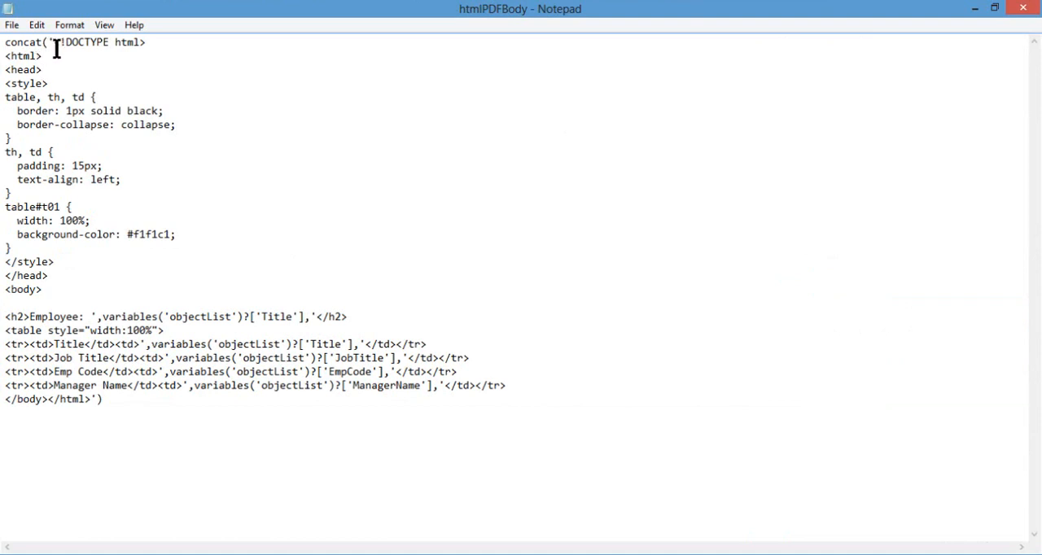
{"action": "left_click_drag", "start_coordinate": [59, 43], "coordinate": [62, 129]}
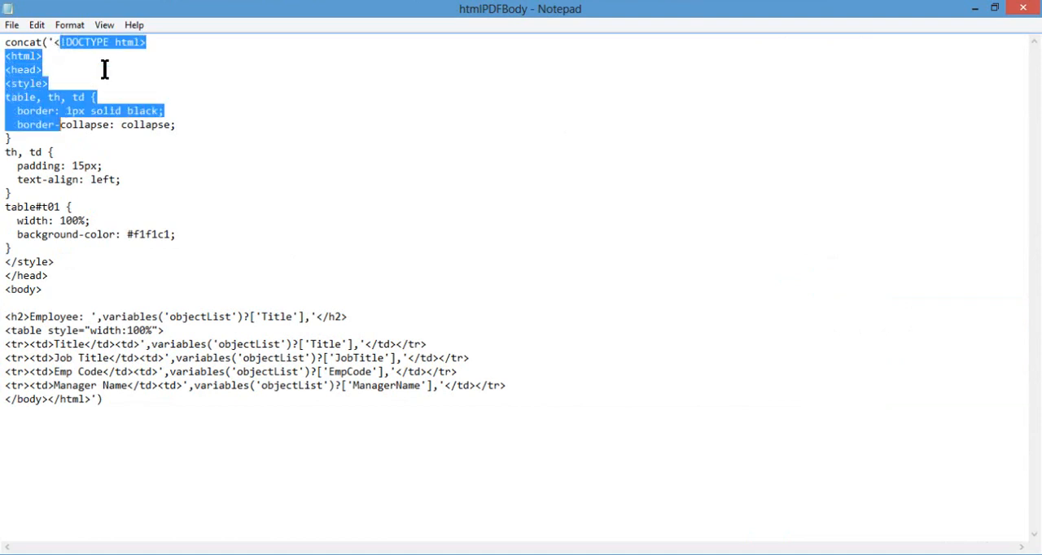
{"action": "left_click", "coordinate": [69, 83]}
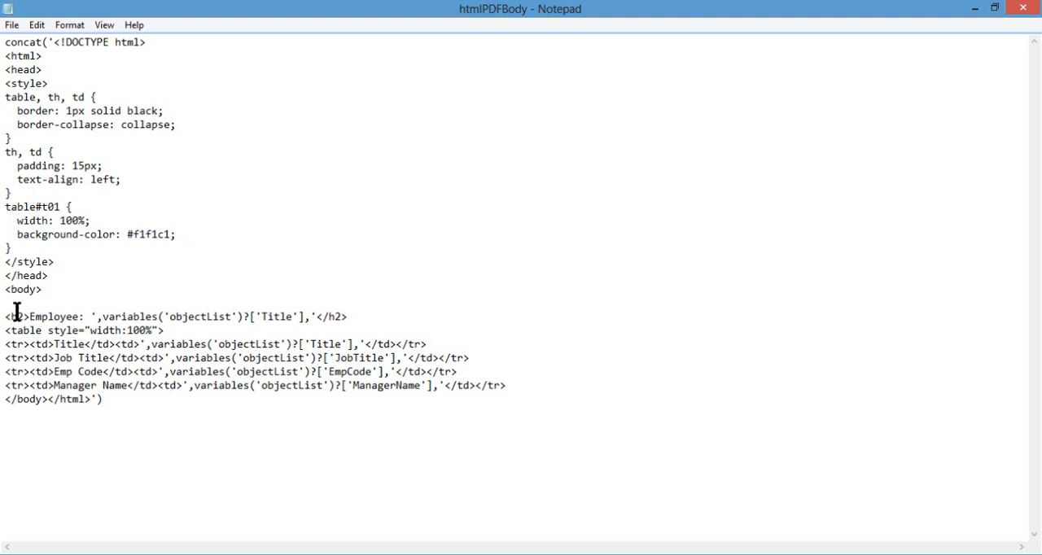
{"action": "left_click_drag", "start_coordinate": [7, 330], "coordinate": [319, 344]}
{"action": "left_click", "coordinate": [183, 352]}
{"action": "left_click", "coordinate": [274, 349]}
{"action": "double_click", "coordinate": [282, 344]}
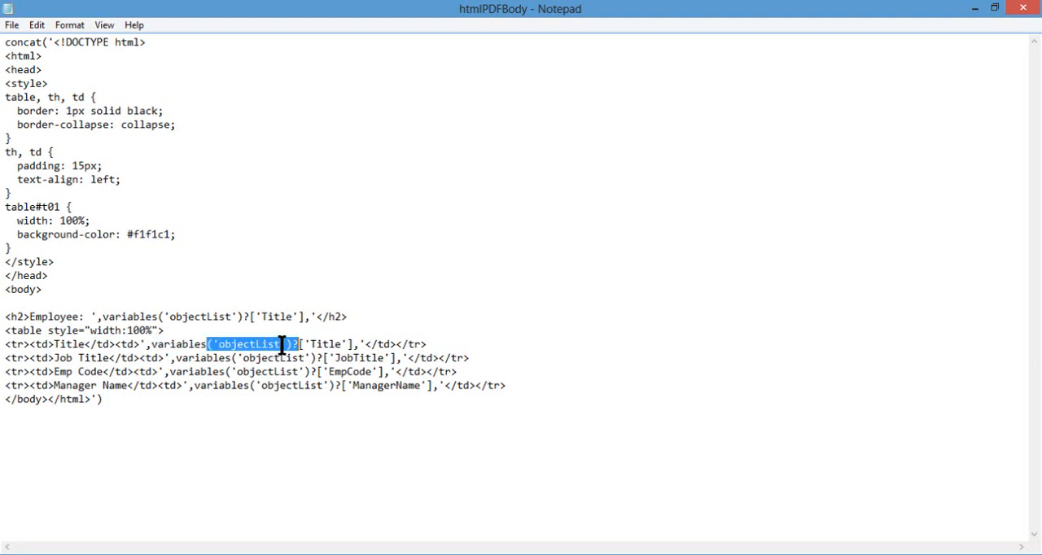
{"action": "left_click", "coordinate": [355, 346]}
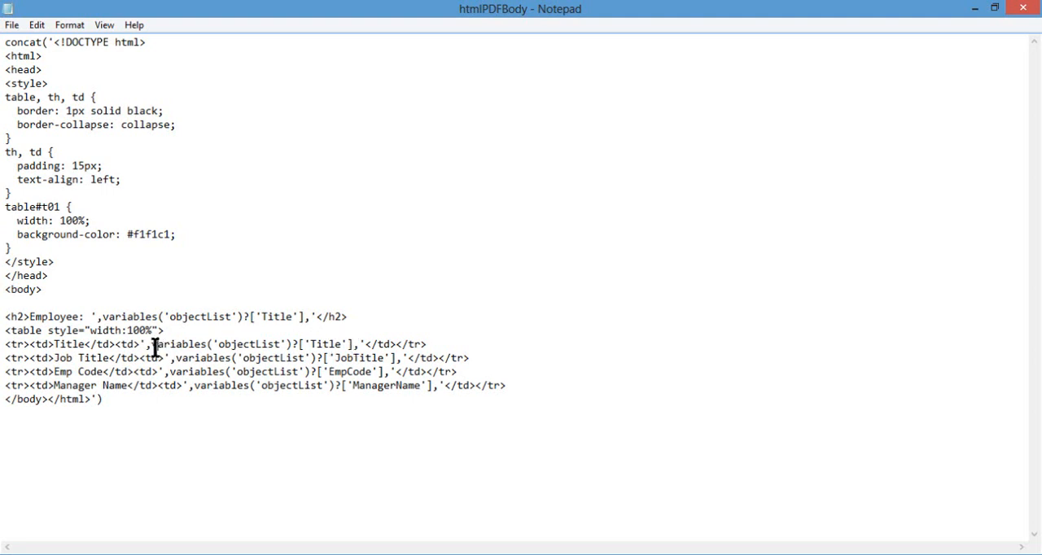
{"action": "left_click_drag", "start_coordinate": [156, 346], "coordinate": [353, 346]}
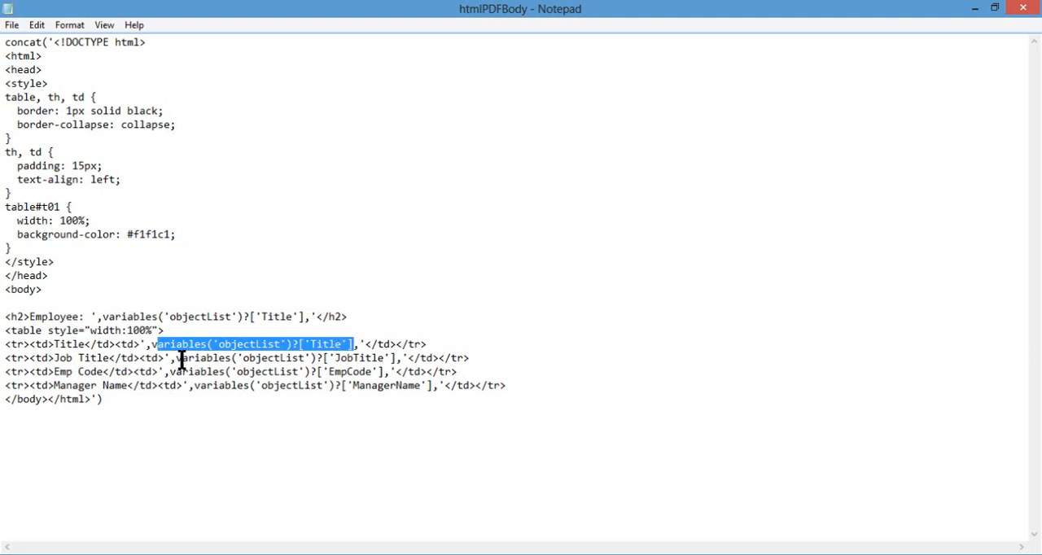
Step: Copy the entire concat HTML expression from the htmlPDFBody file and insert it as an expression in the Inputs of Compose 2 in Power Automate
{"action": "left_click", "coordinate": [369, 387]}
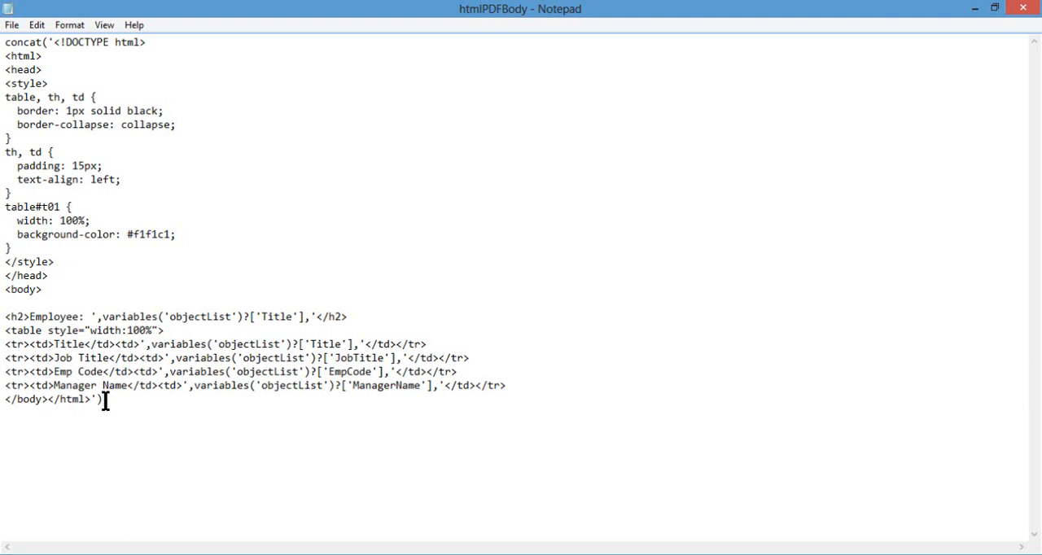
{"action": "left_click_drag", "start_coordinate": [105, 399], "coordinate": [3, 39]}
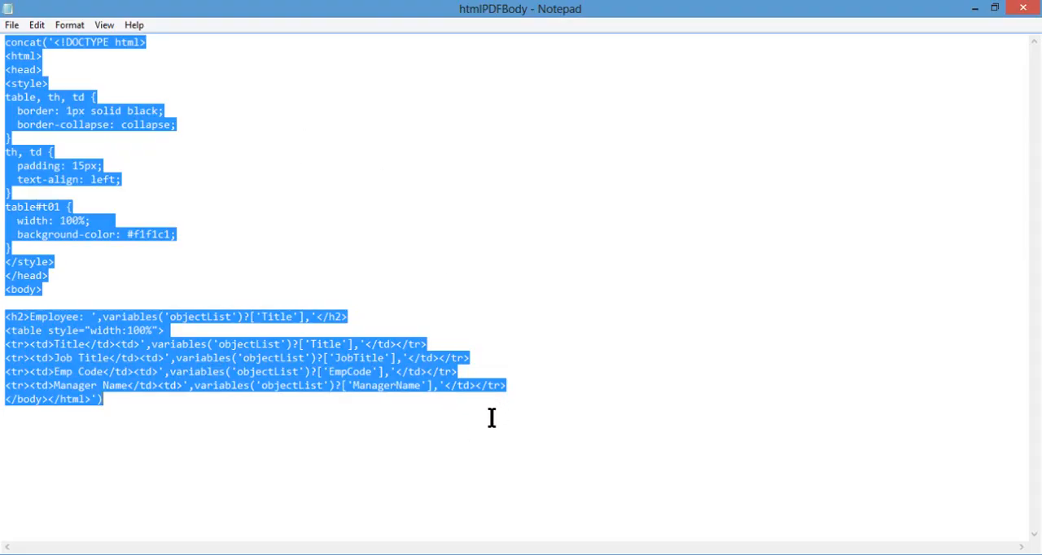
{"action": "left_click", "coordinate": [467, 554]}
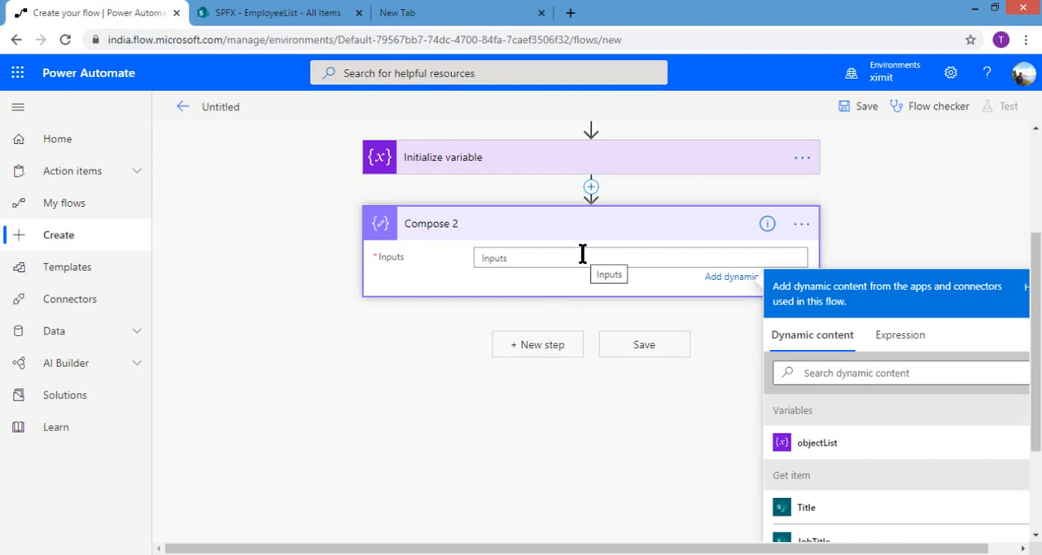
{"action": "left_click", "coordinate": [891, 337]}
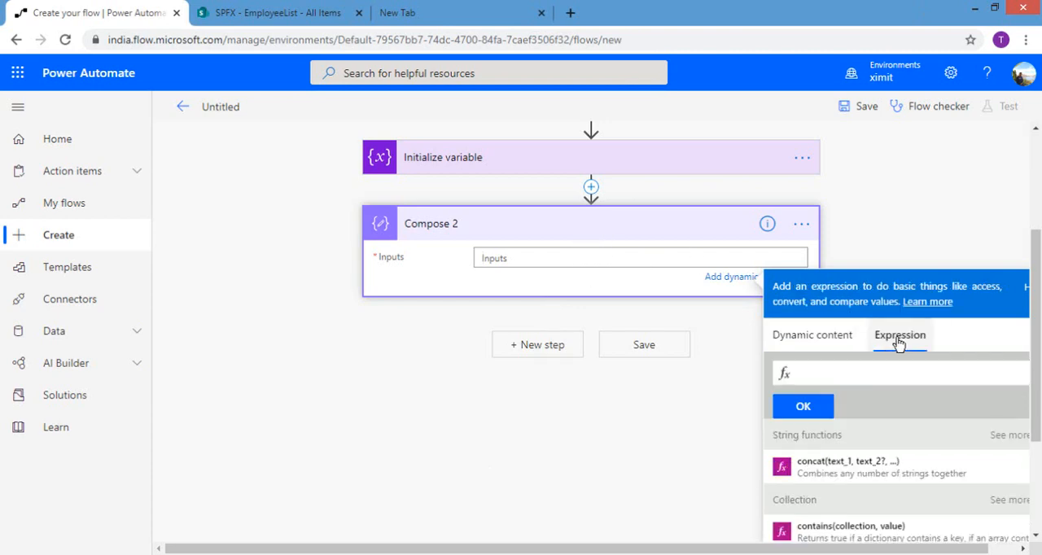
{"action": "type", "text": "</body></html>')"}
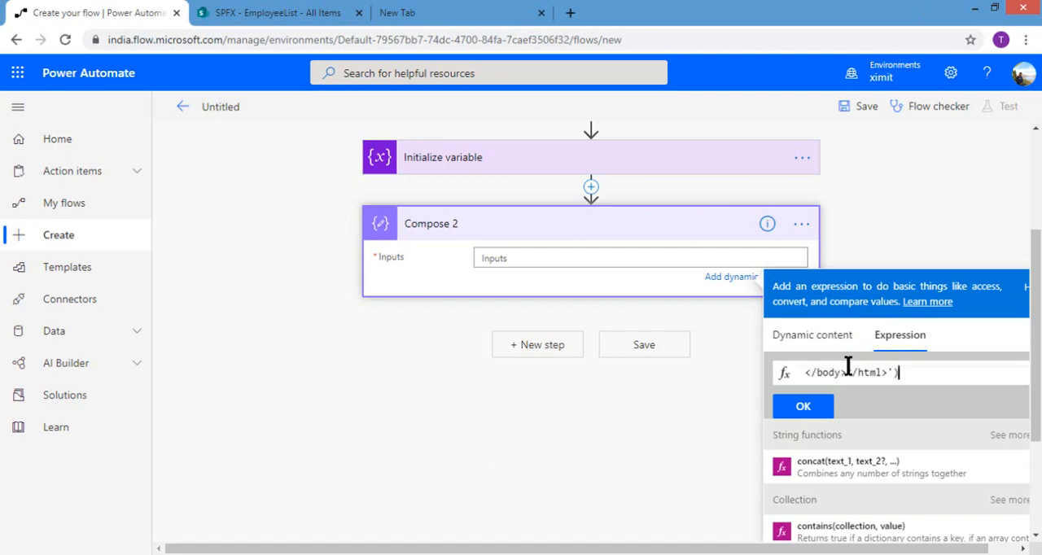
{"action": "left_click", "coordinate": [819, 407]}
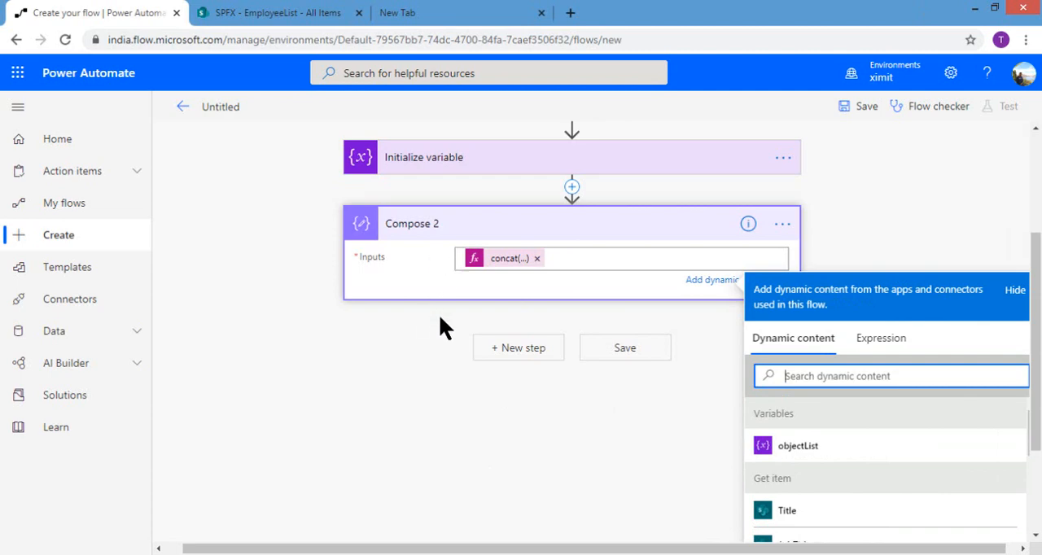
Step: Add the OneDrive for Business Create file action after Compose 2, searching the actions for "create file"
{"action": "left_click", "coordinate": [493, 348]}
{"action": "left_click", "coordinate": [494, 348]}
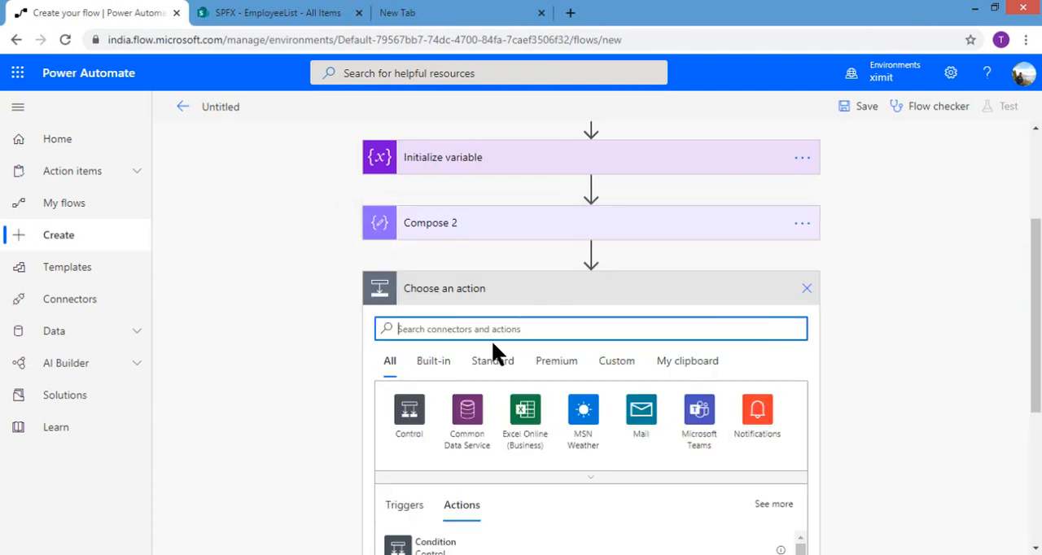
{"action": "type", "text": "create "}
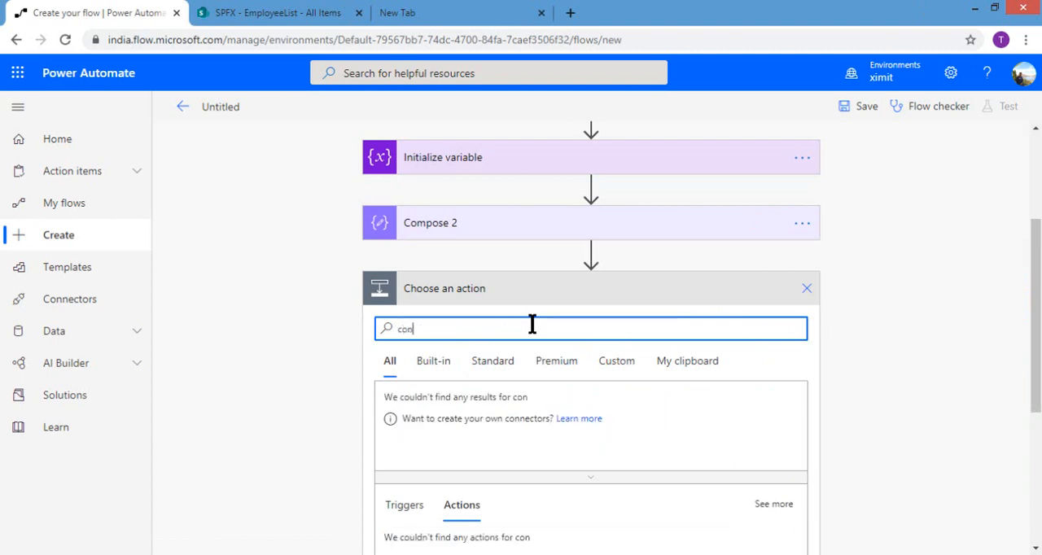
{"action": "type", "text": "file"}
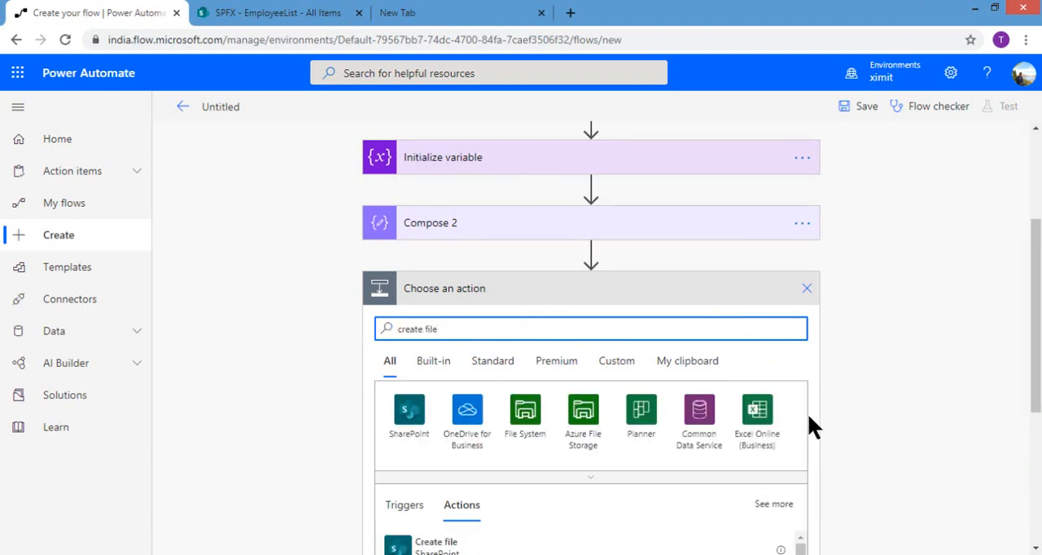
{"action": "scroll", "coordinate": [759, 346], "scroll_direction": "down", "scroll_amount": 3}
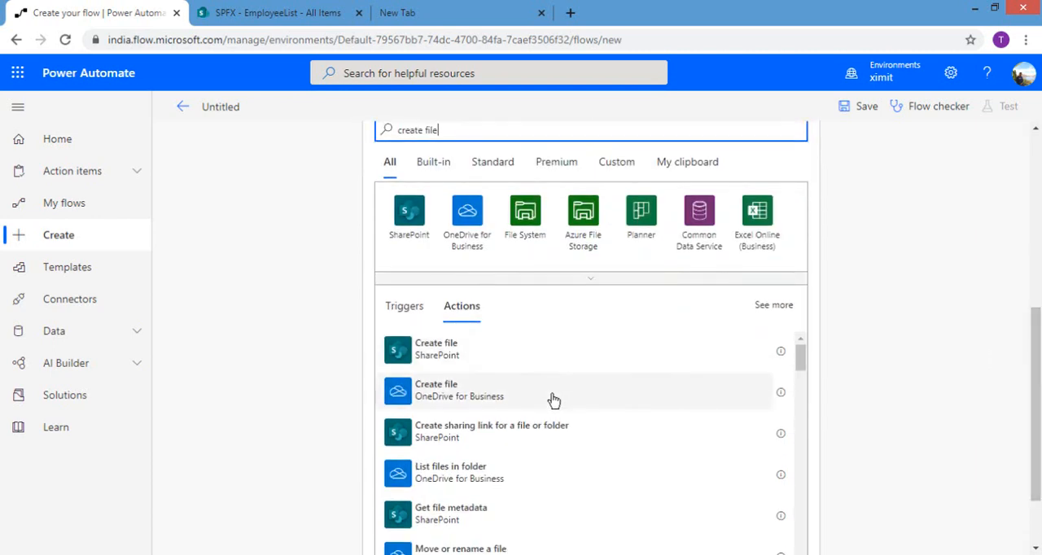
{"action": "left_click", "coordinate": [440, 392]}
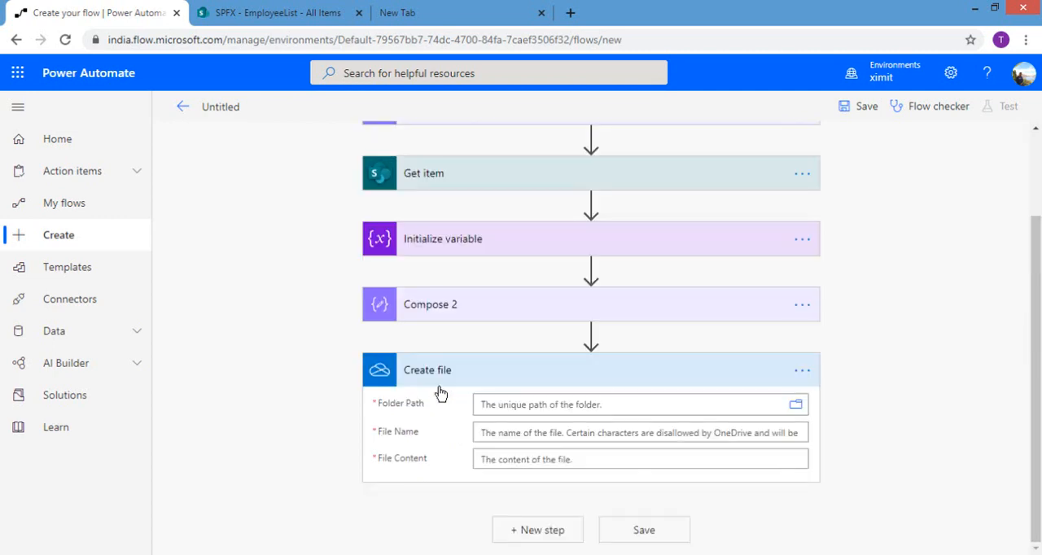
Step: Set the Create file action's Folder Path to the OneDrive root folder and its File Name to PDF.html
{"action": "left_click", "coordinate": [797, 407]}
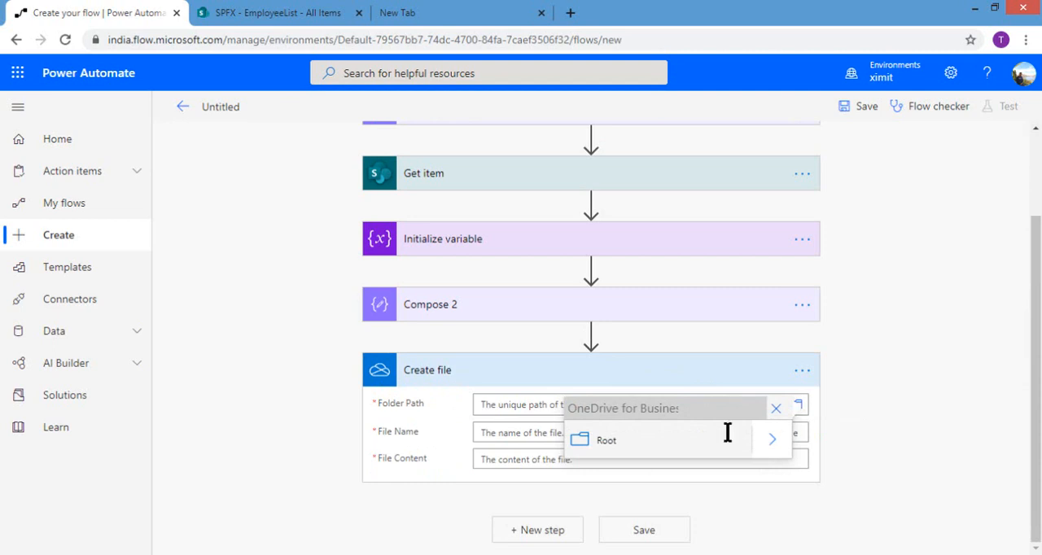
{"action": "left_click", "coordinate": [605, 444]}
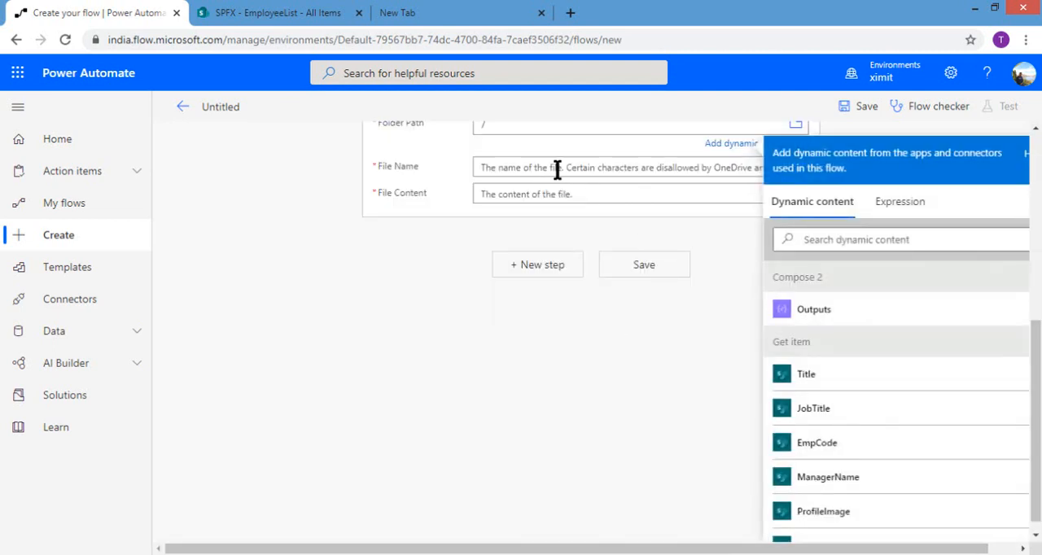
{"action": "left_click", "coordinate": [557, 169]}
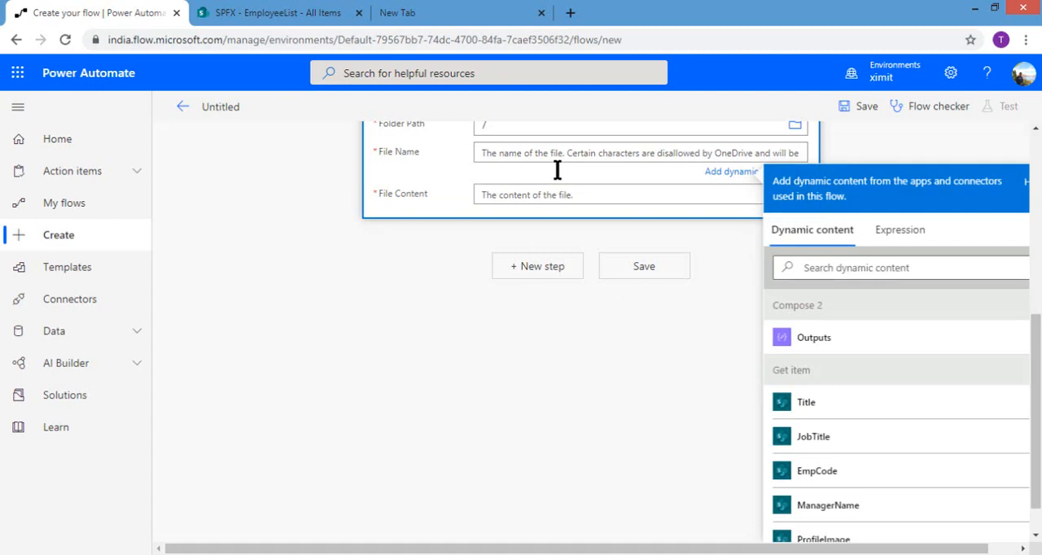
{"action": "type", "text": "PDF.html"}
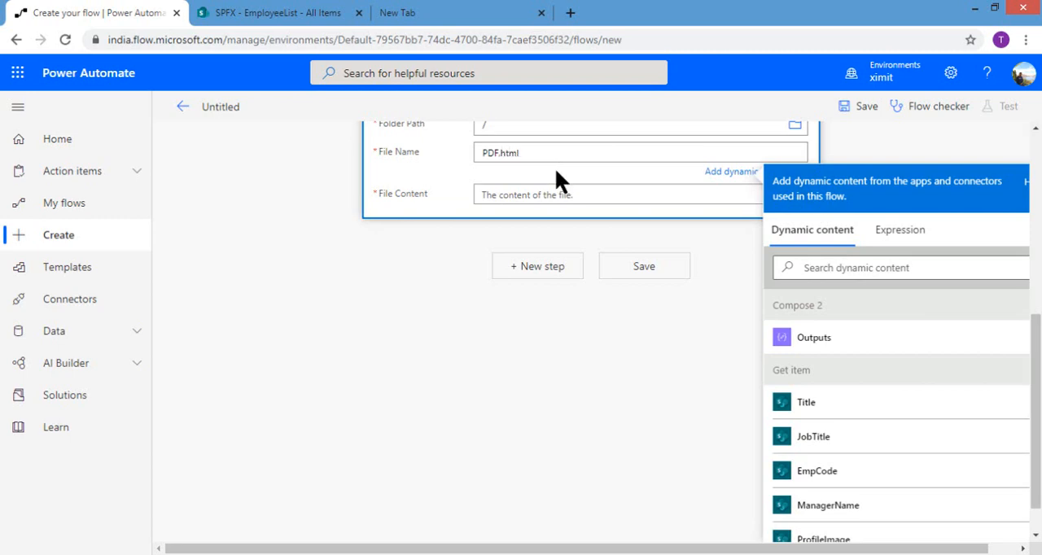
Step: Set the Create file action's File Content to the Outputs dynamic content from Compose 2
{"action": "left_click", "coordinate": [537, 194]}
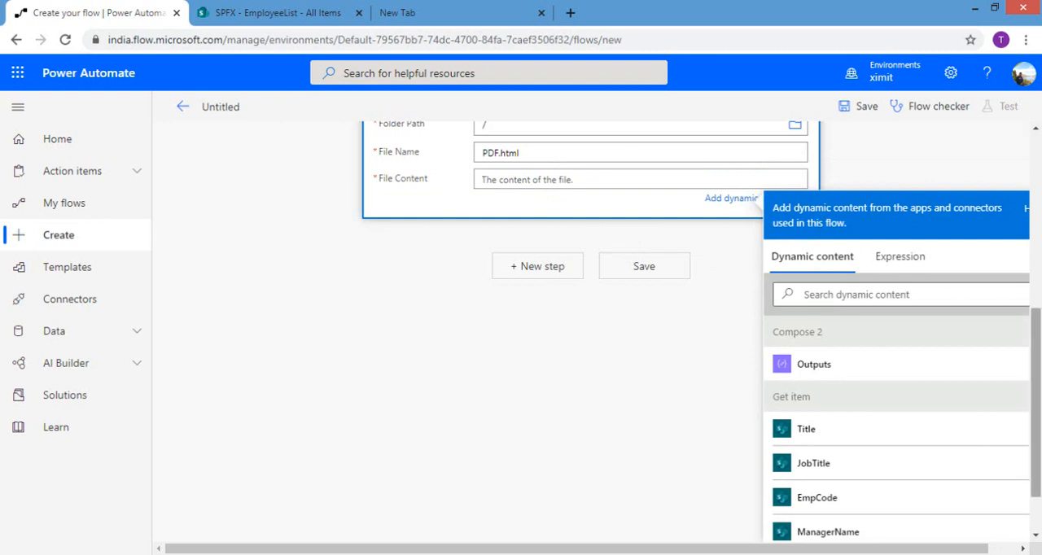
{"action": "left_click_drag", "start_coordinate": [1035, 342], "coordinate": [1036, 296]}
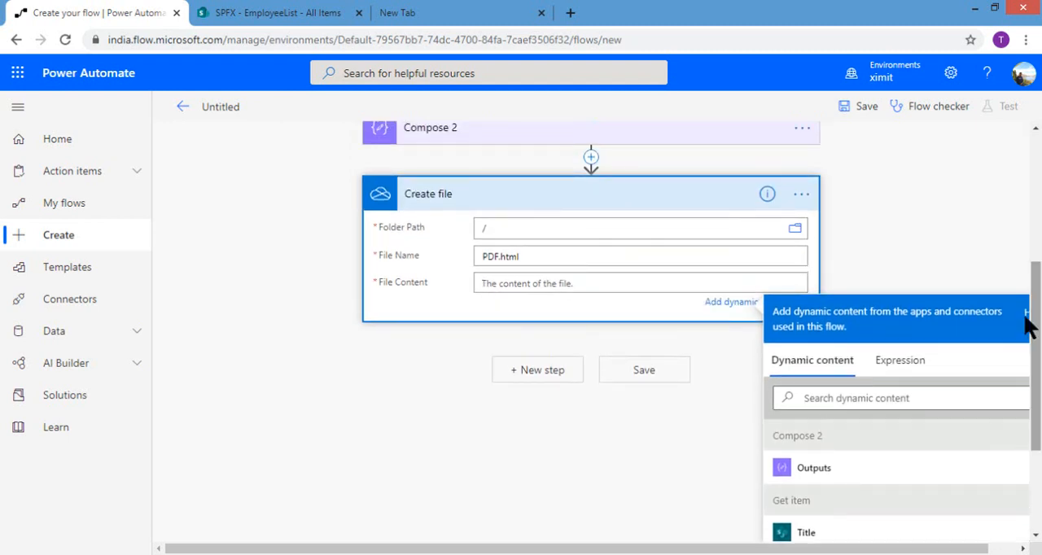
{"action": "left_click", "coordinate": [814, 469]}
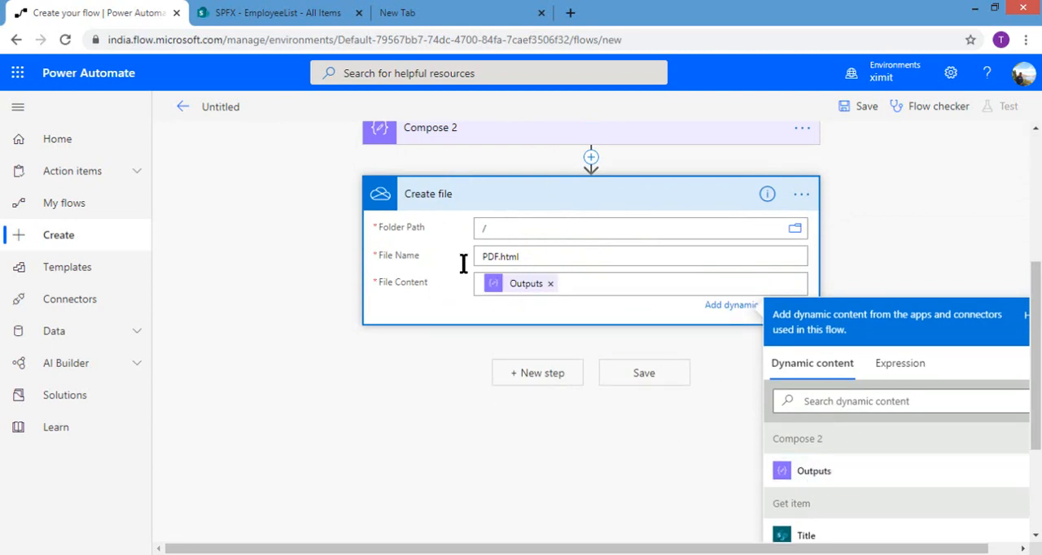
Step: Add the OneDrive for Business Convert file (preview) action after Create file, searching the actions for "convert"
{"action": "left_click", "coordinate": [524, 374]}
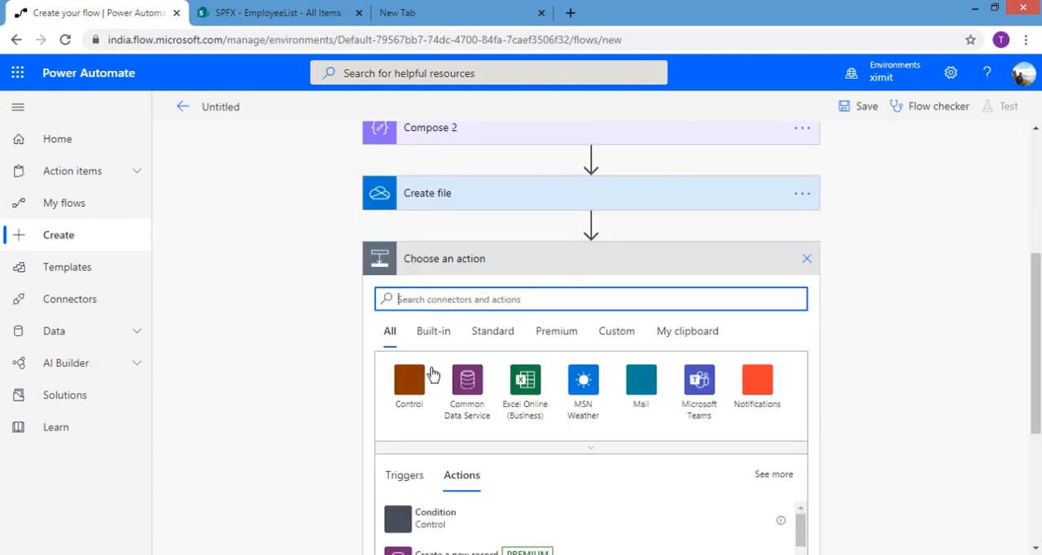
{"action": "type", "text": "conver"}
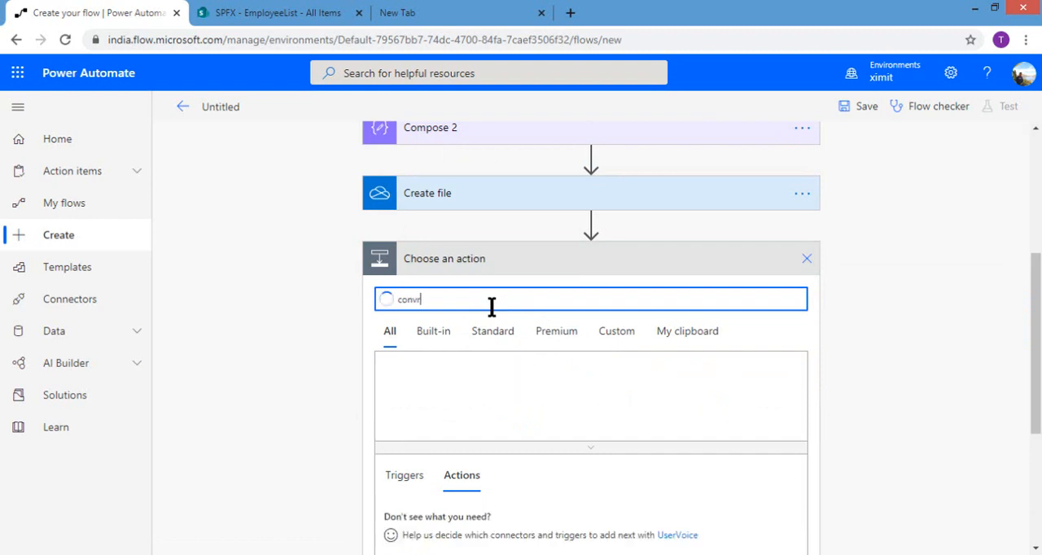
{"action": "type", "text": "t"}
{"action": "key", "text": "BackSpace"}
{"action": "key", "text": "BackSpace"}
{"action": "type", "text": "ert"}
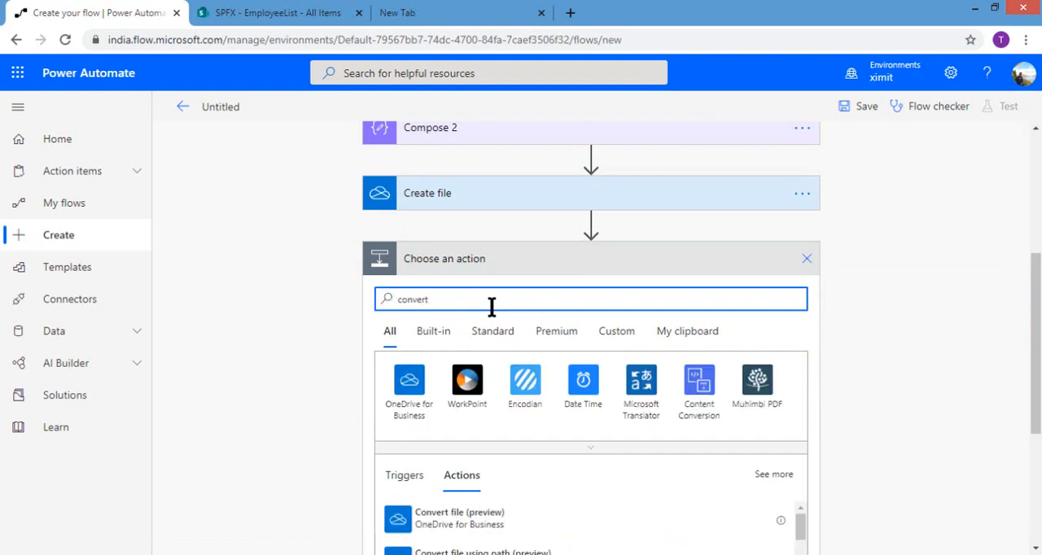
{"action": "left_click_drag", "start_coordinate": [1036, 311], "coordinate": [1037, 375]}
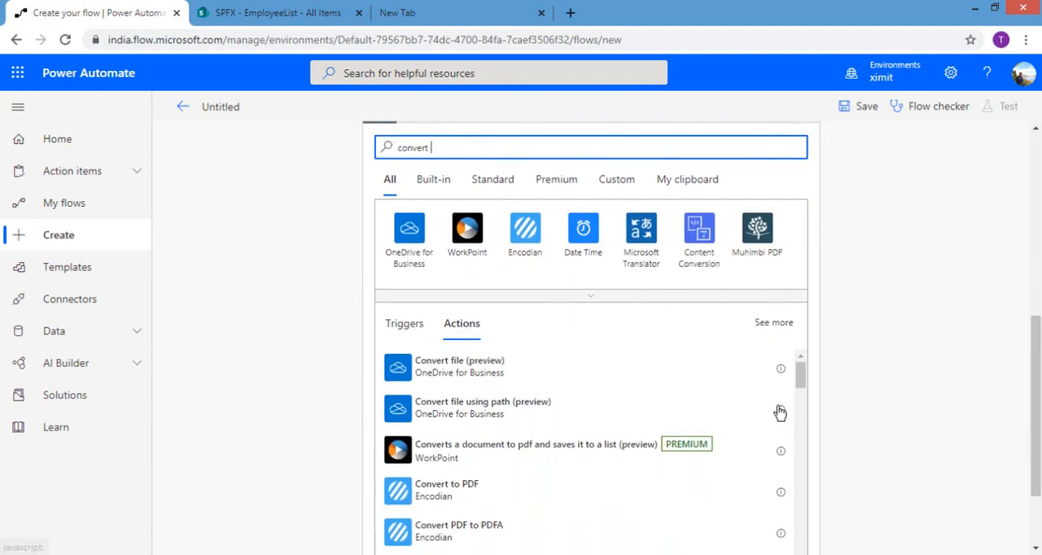
{"action": "left_click", "coordinate": [480, 379]}
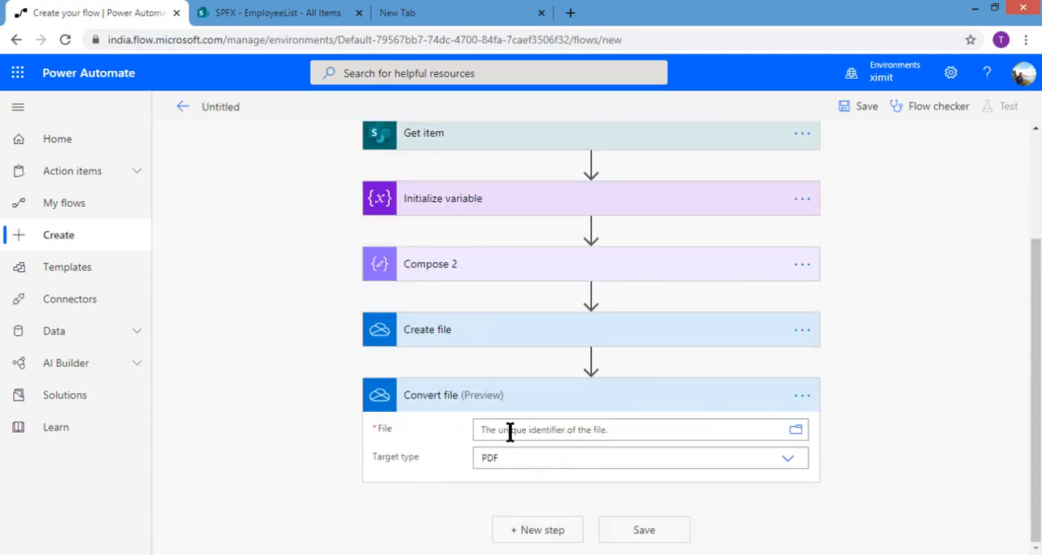
{"action": "left_click", "coordinate": [801, 431]}
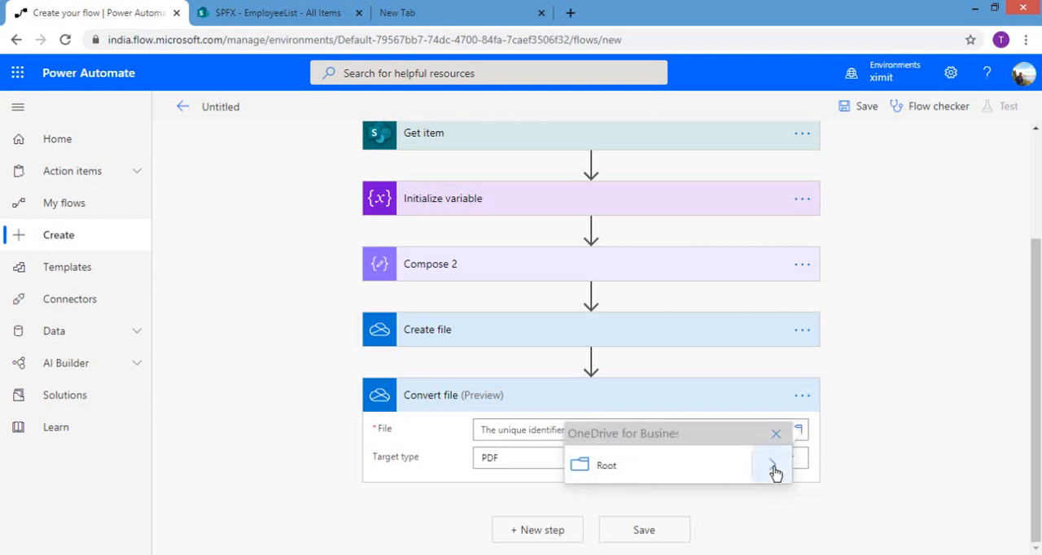
{"action": "left_click", "coordinate": [772, 465]}
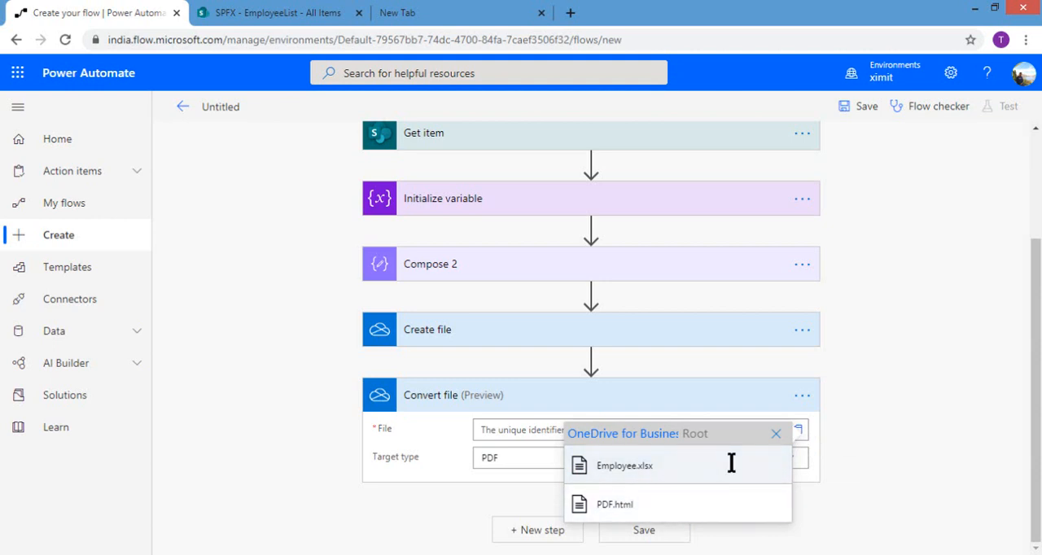
{"action": "left_click", "coordinate": [776, 435]}
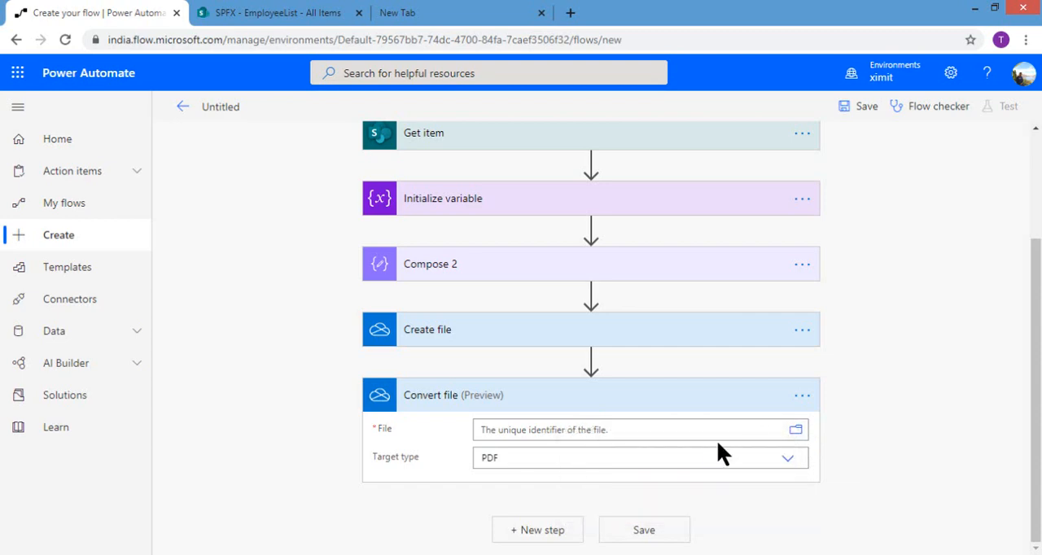
Step: Enter the path /PDF.html manually as the File of the Convert file action
{"action": "left_click", "coordinate": [616, 431]}
{"action": "type", "text": "/P"}
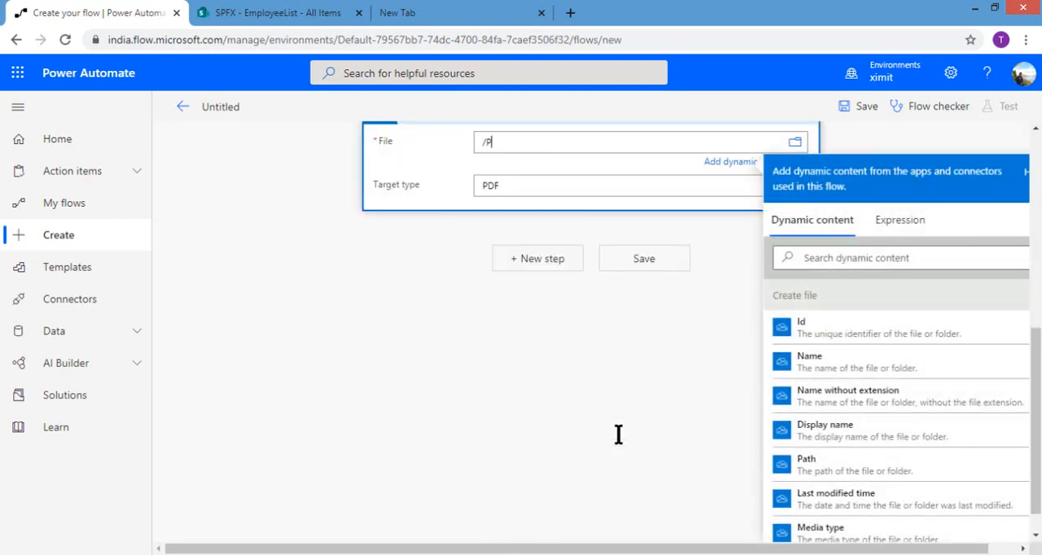
{"action": "type", "text": "DF/"}
{"action": "type", "text": ".html"}
{"action": "scroll", "coordinate": [615, 230], "scroll_direction": "up", "scroll_amount": 2}
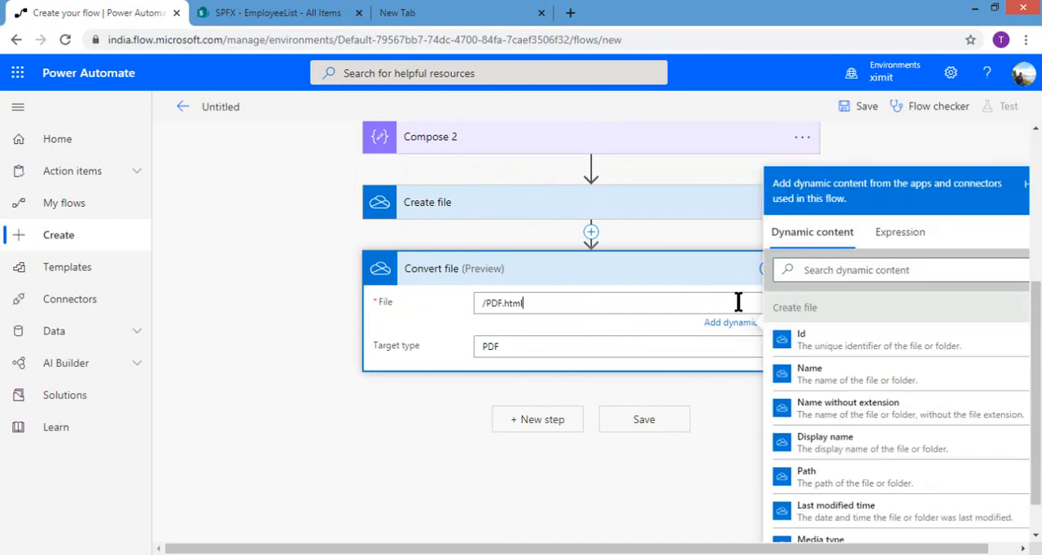
{"action": "left_click", "coordinate": [662, 319]}
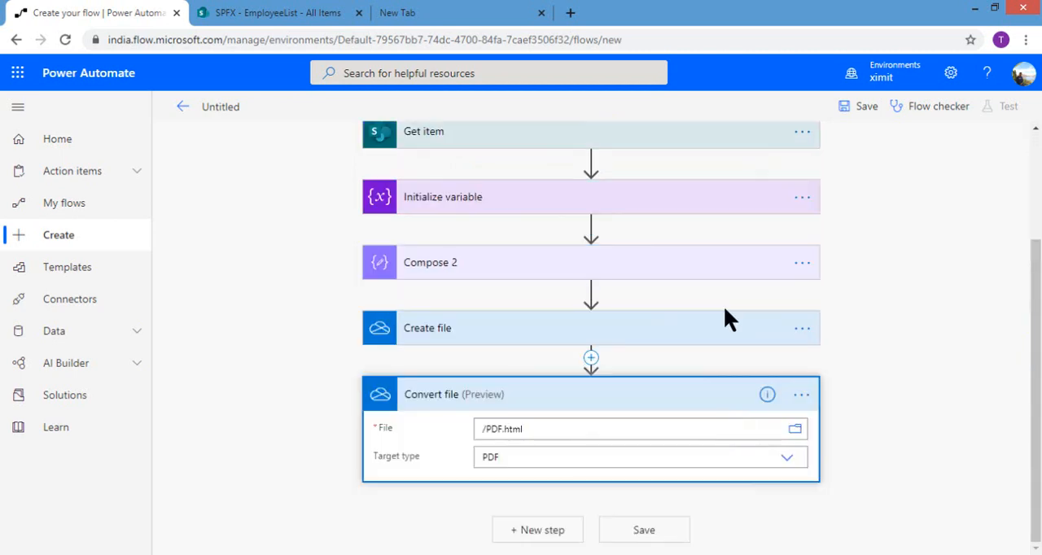
Step: Choose PDF.html from the OneDrive root folder as the File of the Convert file action
{"action": "left_click", "coordinate": [792, 429]}
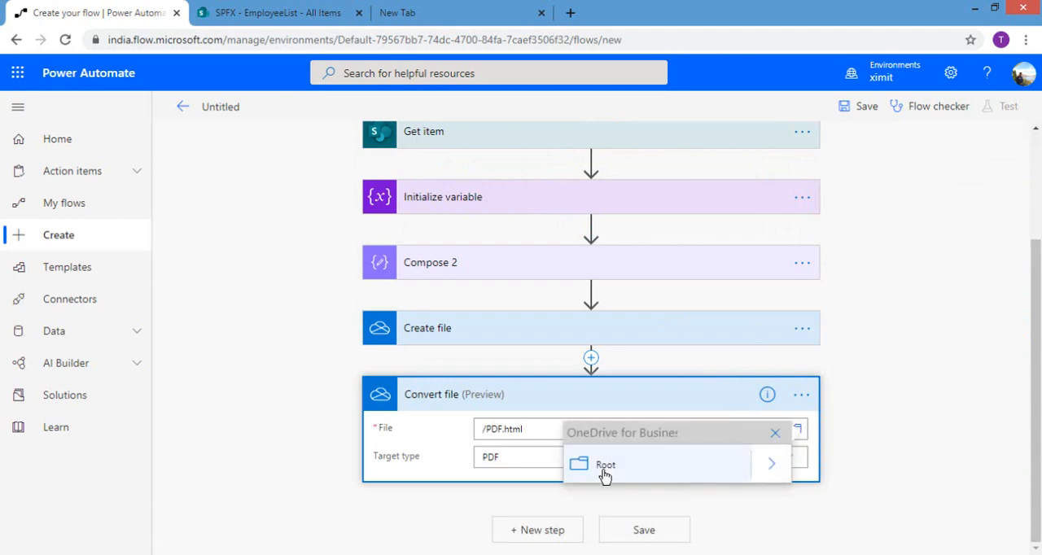
{"action": "left_click", "coordinate": [761, 473]}
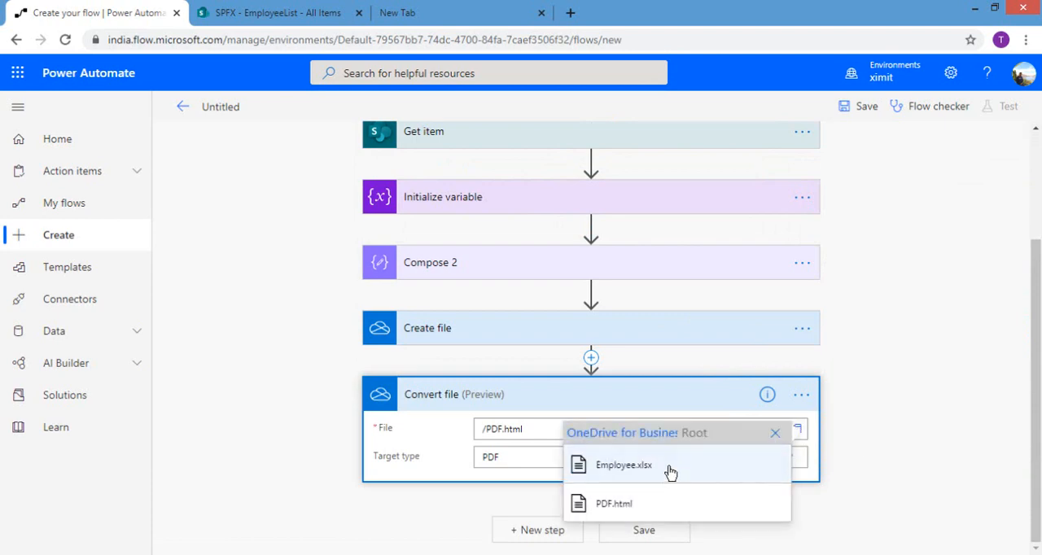
{"action": "left_click", "coordinate": [577, 503]}
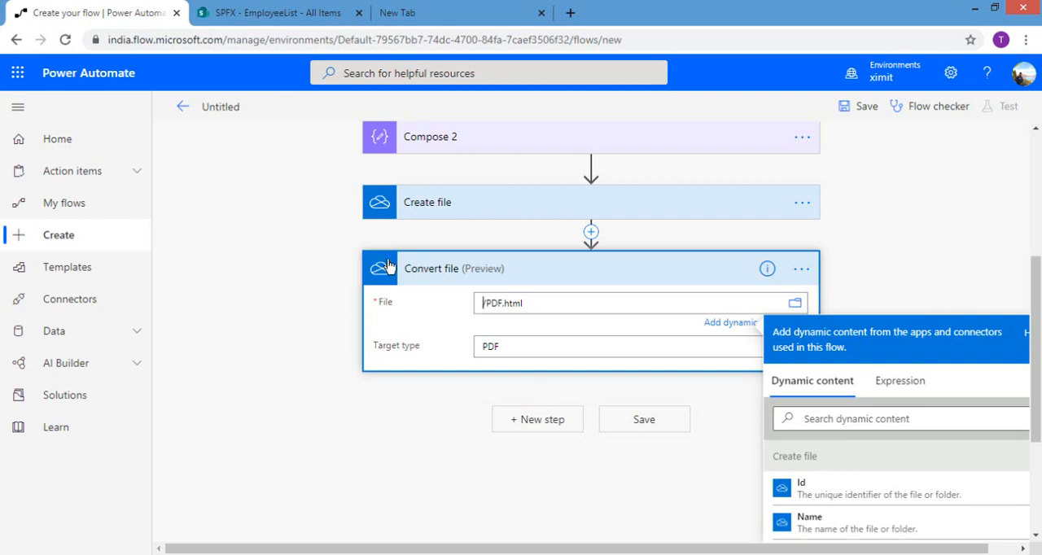
{"action": "left_click", "coordinate": [289, 12]}
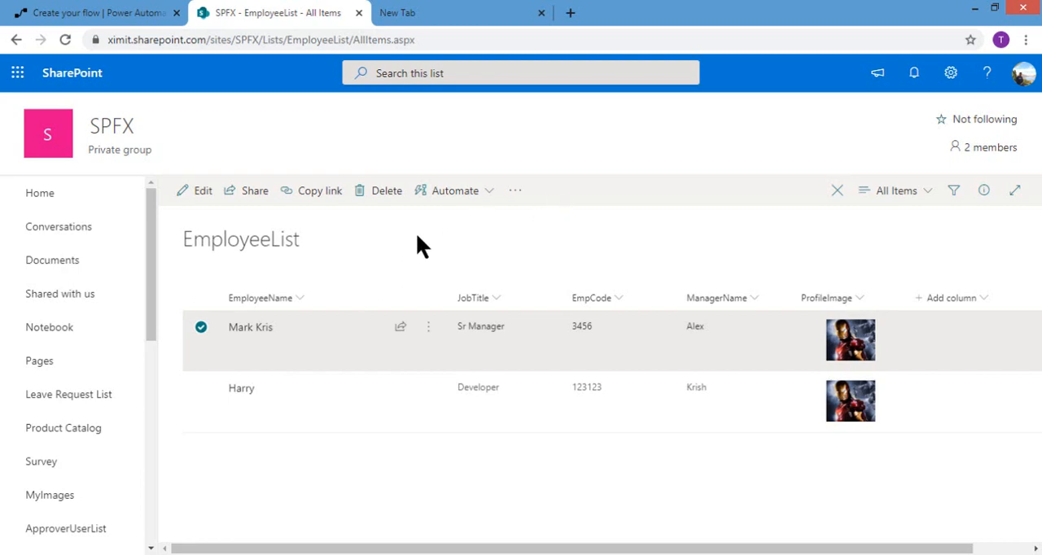
{"action": "left_click", "coordinate": [96, 9]}
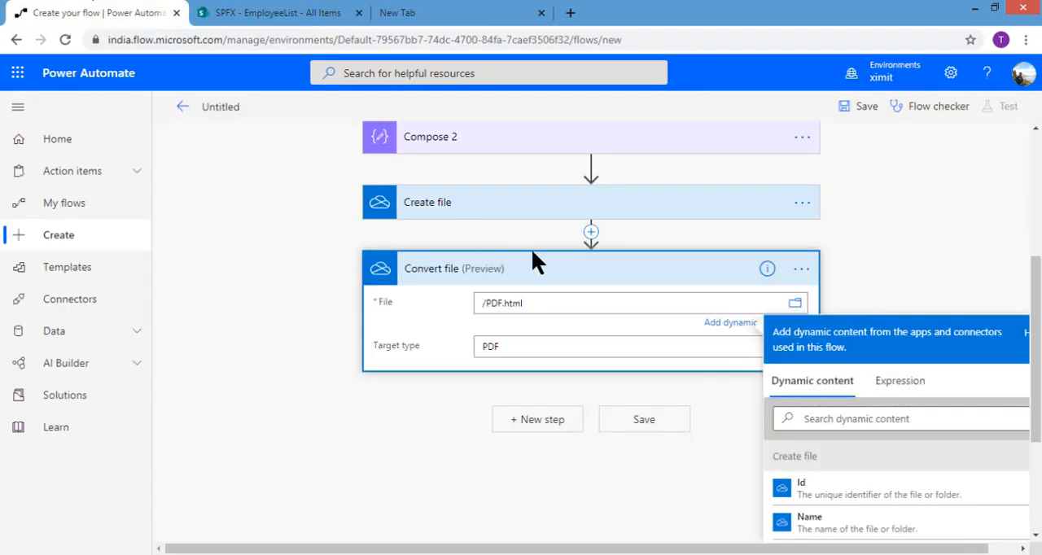
Step: Add the Request connector's Response action after Convert file, searching the actions for "Response"
{"action": "left_click", "coordinate": [532, 422]}
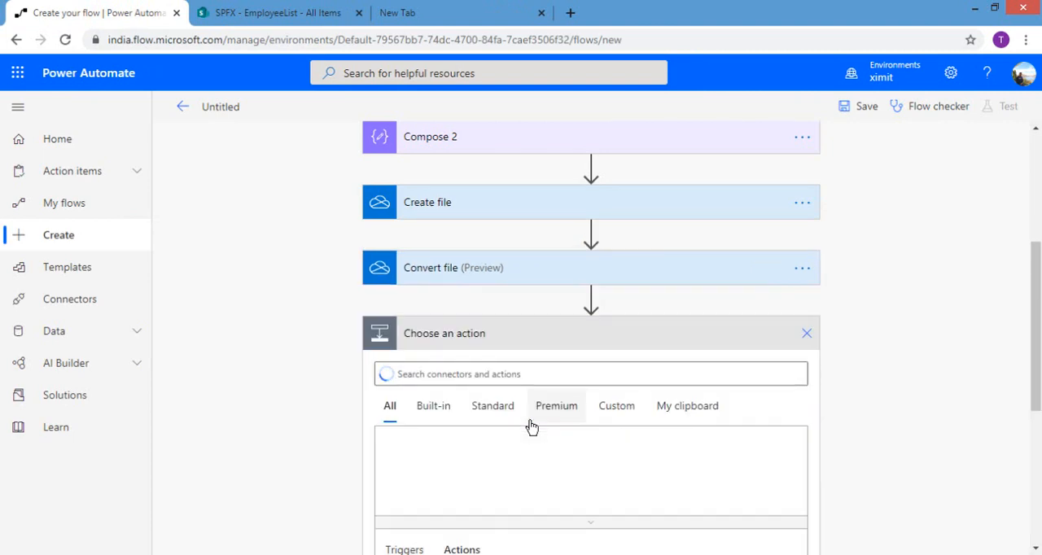
{"action": "type", "text": "R"}
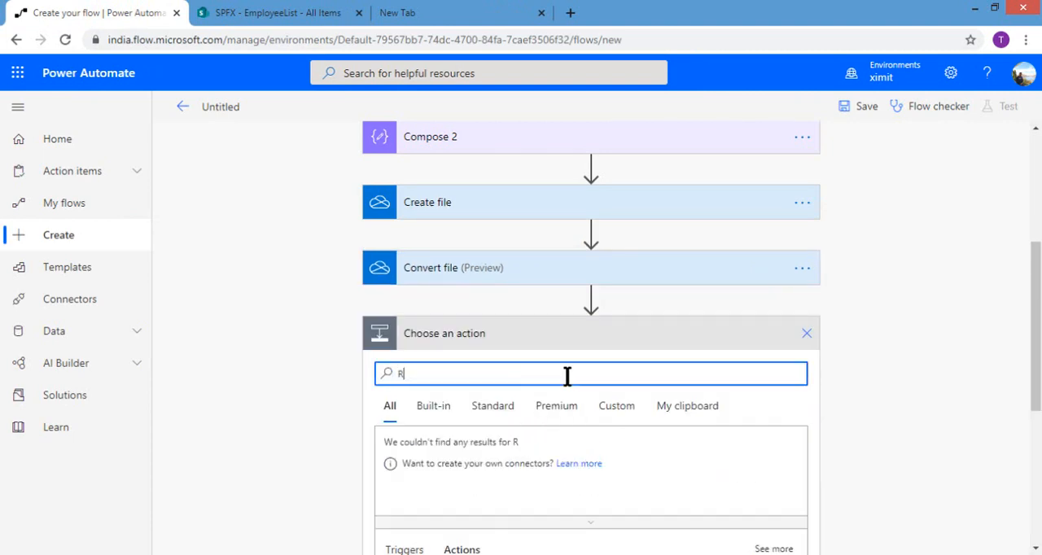
{"action": "type", "text": "esponse"}
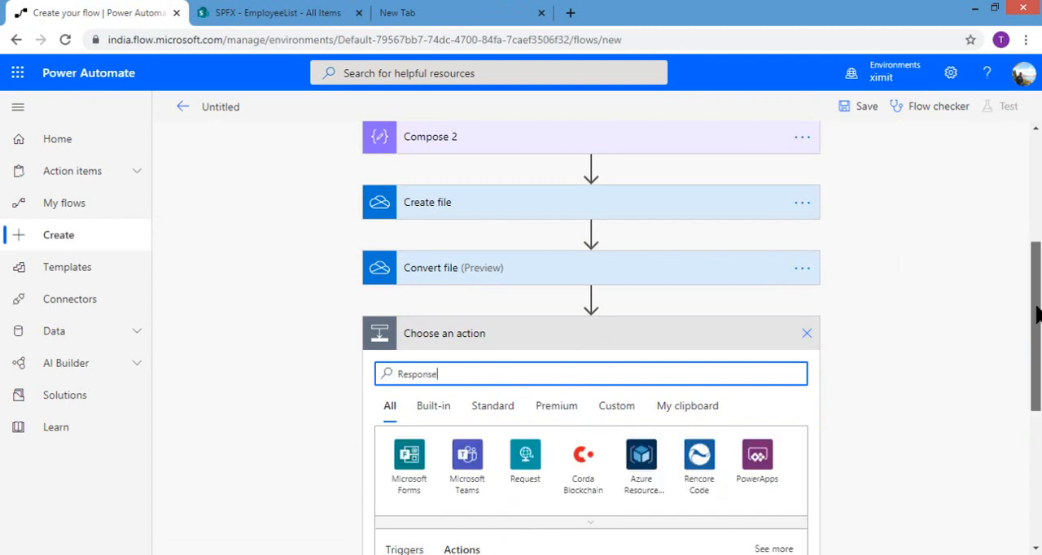
{"action": "left_click_drag", "start_coordinate": [1036, 313], "coordinate": [1033, 405]}
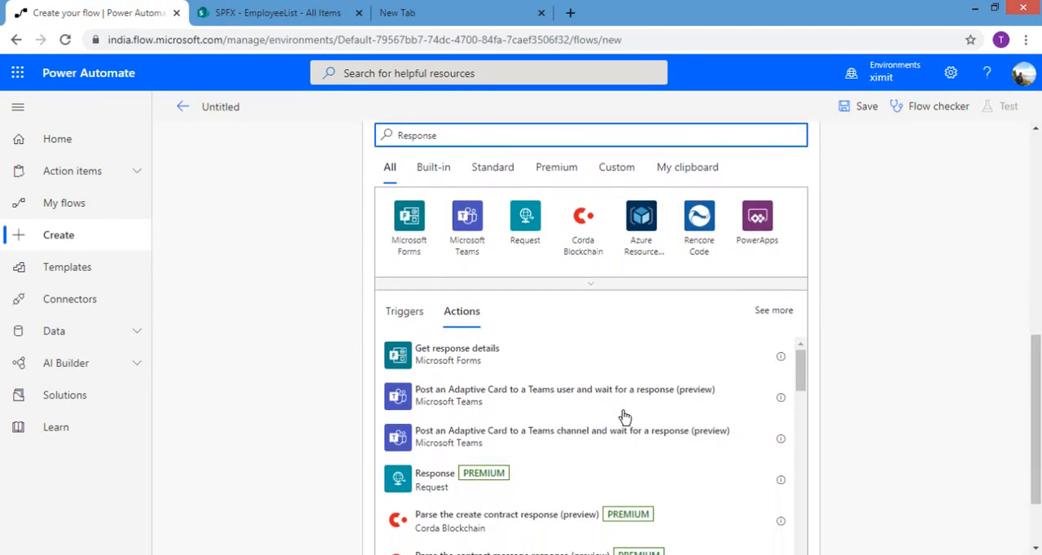
{"action": "left_click", "coordinate": [443, 494]}
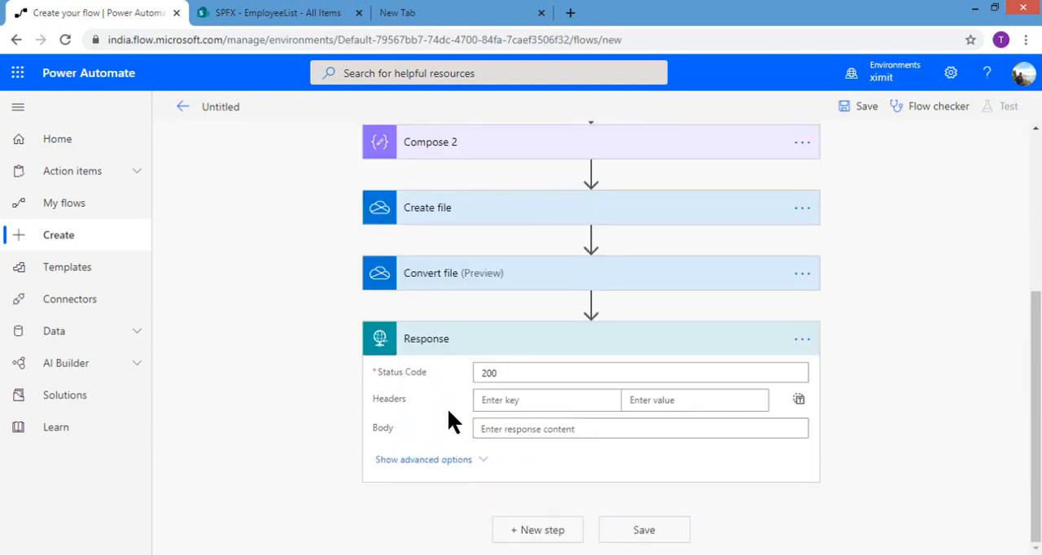
Step: Add a content-type header with the value application/pdf to the Response action
{"action": "left_click", "coordinate": [513, 398]}
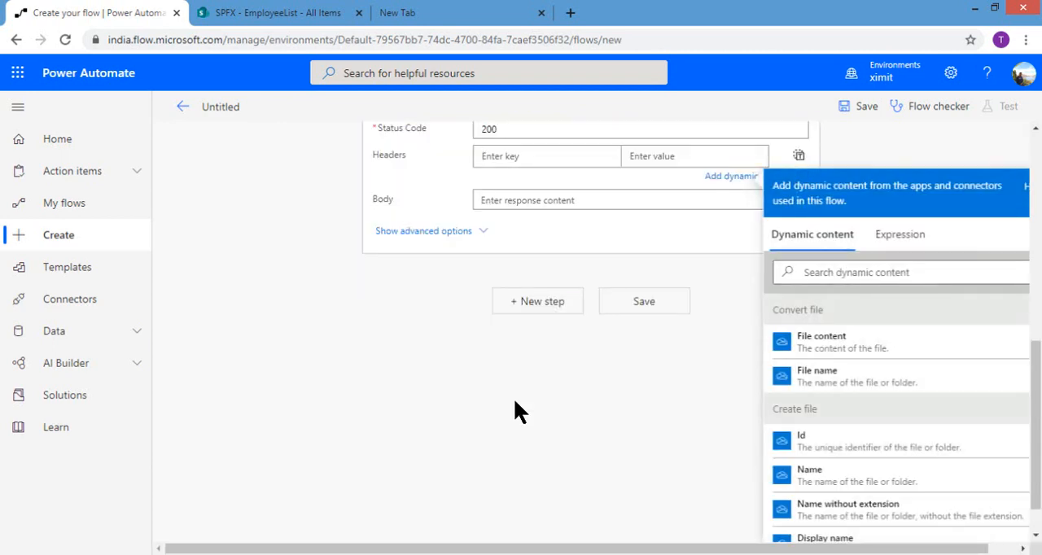
{"action": "type", "text": "content=type"}
{"action": "key", "text": "BackSpace"}
{"action": "key", "text": "BackSpace"}
{"action": "key", "text": "BackSpace"}
{"action": "type", "text": "-ty"}
{"action": "key", "text": "BackSpace"}
{"action": "key", "text": "BackSpace"}
{"action": "type", "text": "type"}
{"action": "key", "text": "Tab"}
{"action": "type", "text": "a"}
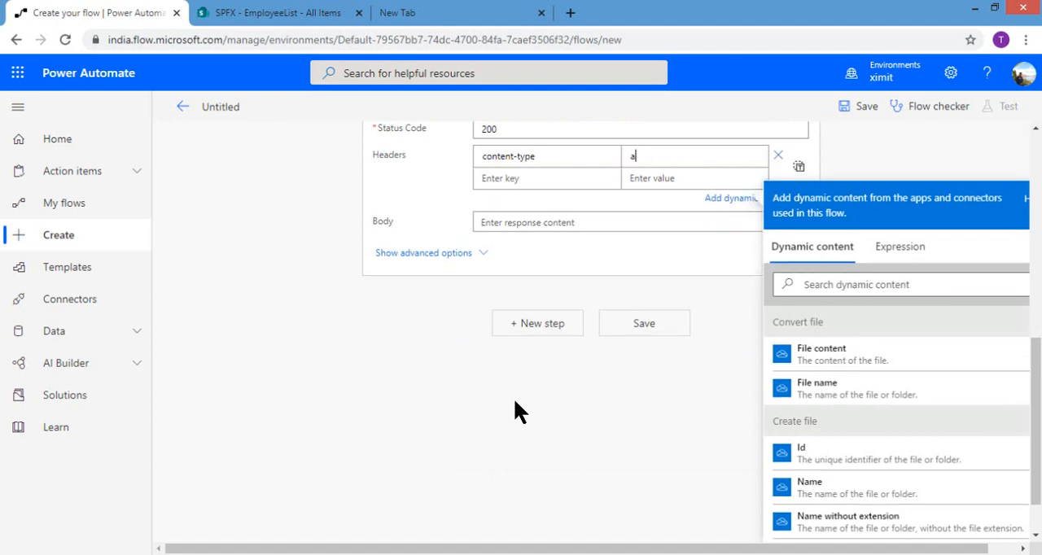
{"action": "type", "text": "pplication/pdf"}
Step: Add a second Response header, Content-Disposition, with the value attachment
{"action": "left_click", "coordinate": [569, 181]}
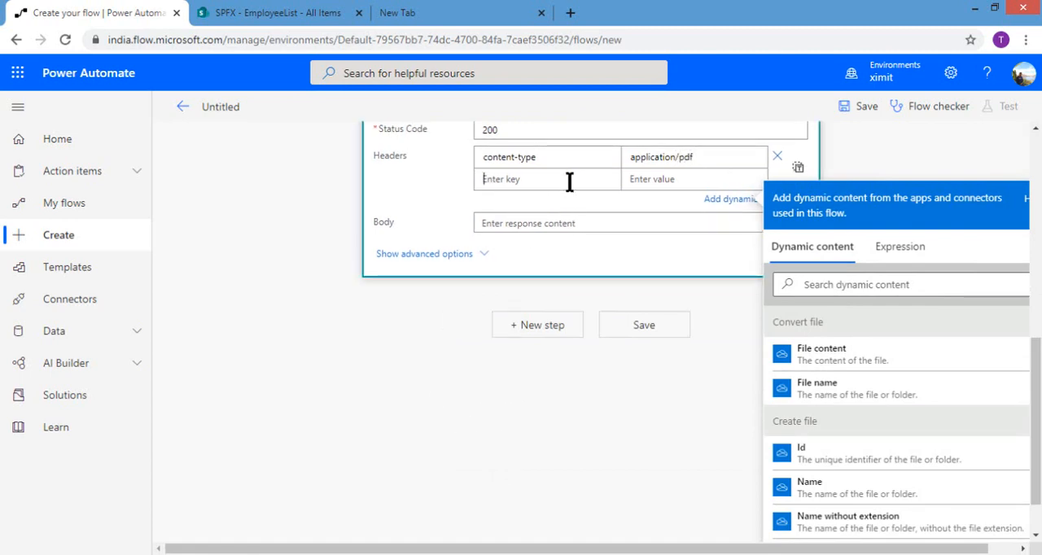
{"action": "type", "text": "Content-di"}
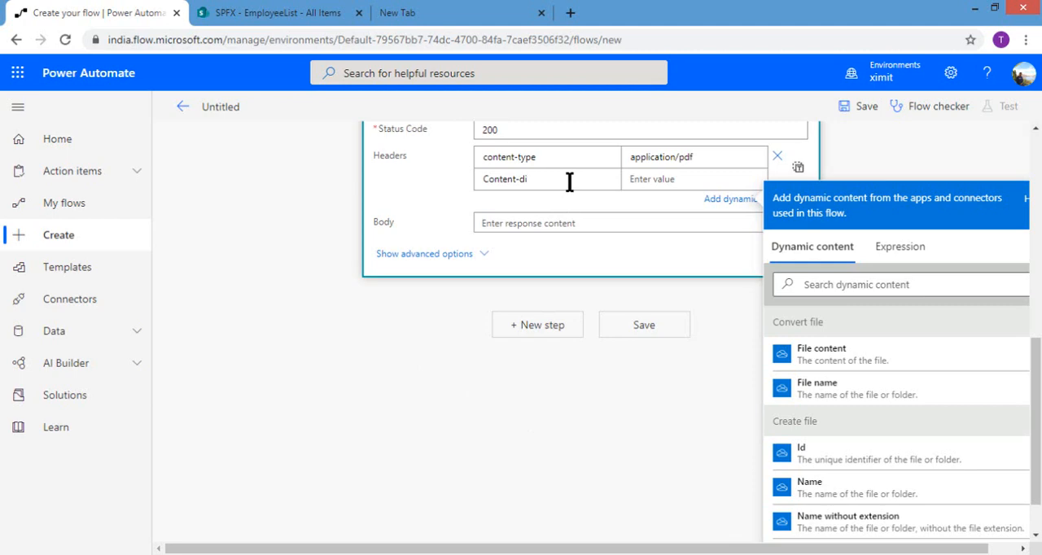
{"action": "key", "text": "BackSpace"}
{"action": "key", "text": "BackSpace"}
{"action": "type", "text": "sposition"}
{"action": "left_click", "coordinate": [671, 180]}
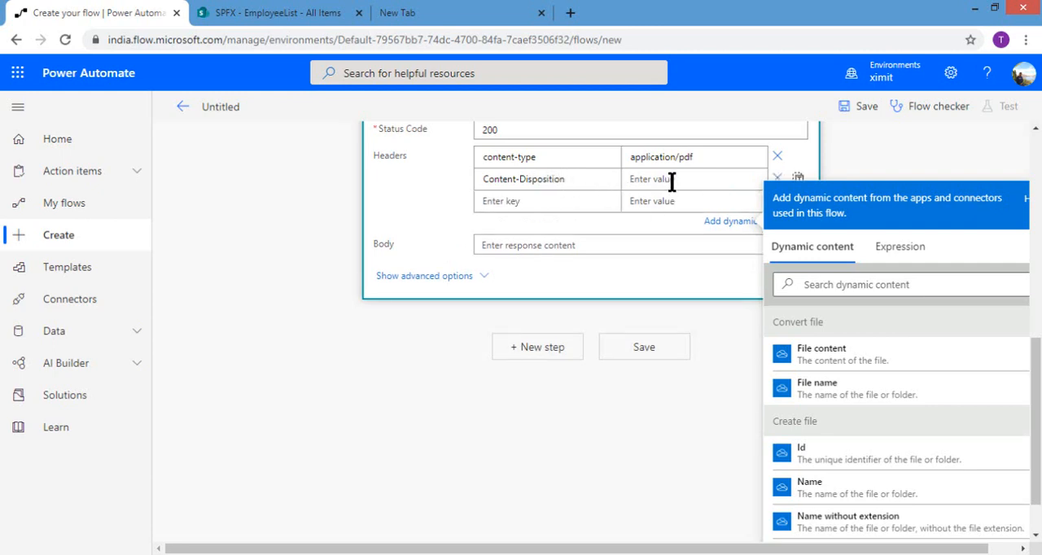
{"action": "type", "text": "attachment"}
Step: Set the Response Body to the File content dynamic content from Convert file and save the flow
{"action": "left_click", "coordinate": [531, 243]}
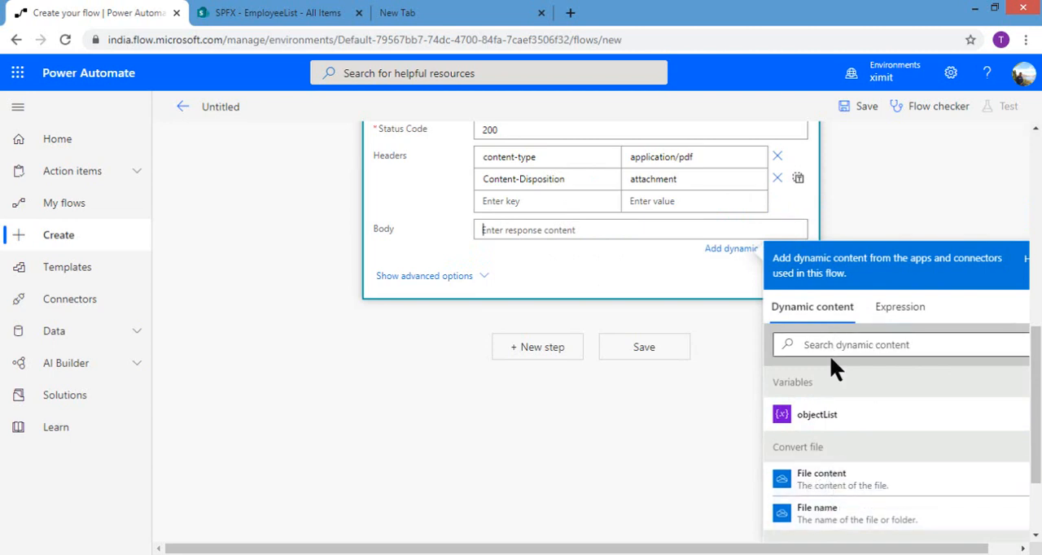
{"action": "left_click", "coordinate": [818, 480]}
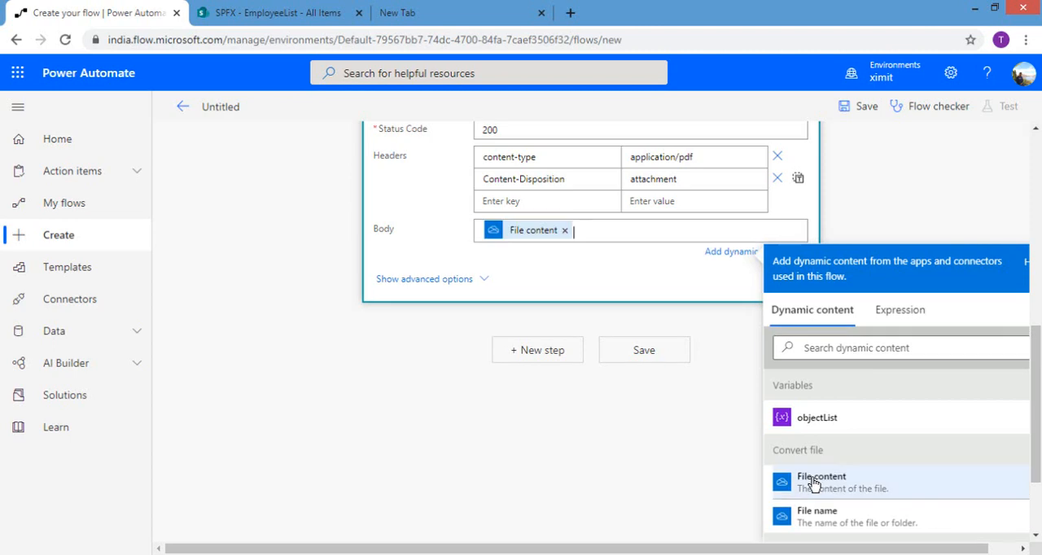
{"action": "left_click", "coordinate": [634, 360]}
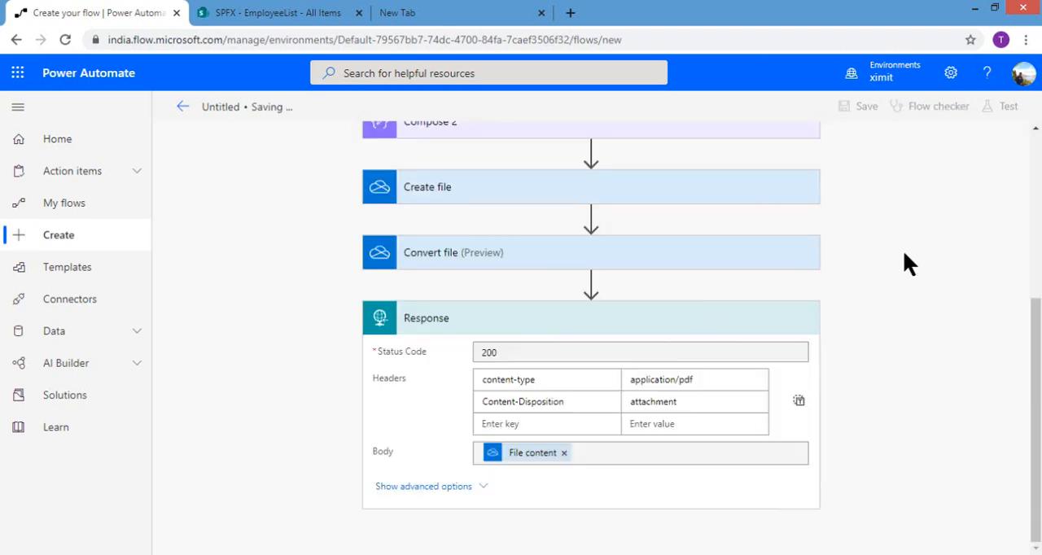
Step: Expand the When a HTTP request is received trigger and copy its HTTP GET URL
{"action": "left_click_drag", "start_coordinate": [1036, 350], "coordinate": [1039, 117]}
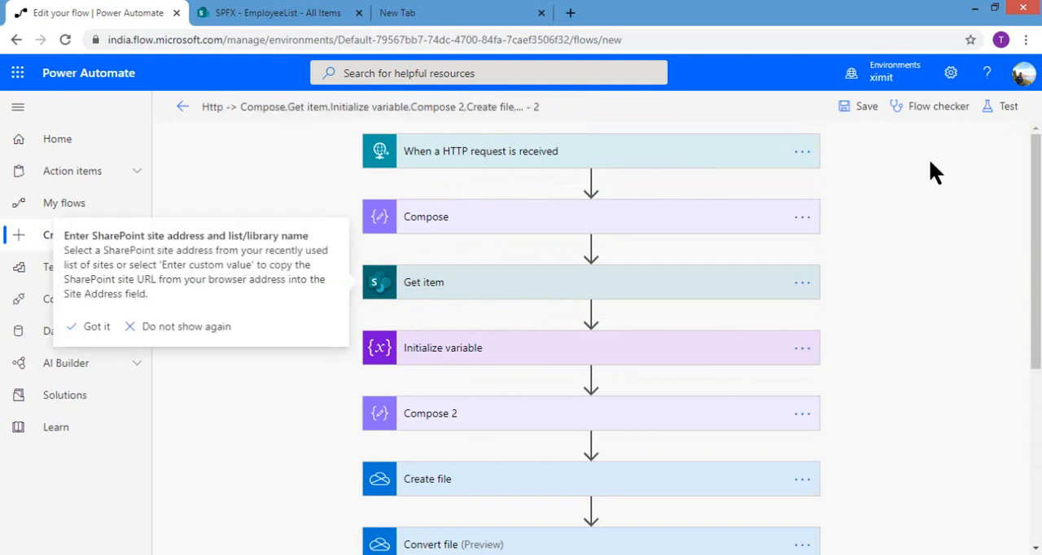
{"action": "left_click", "coordinate": [585, 155]}
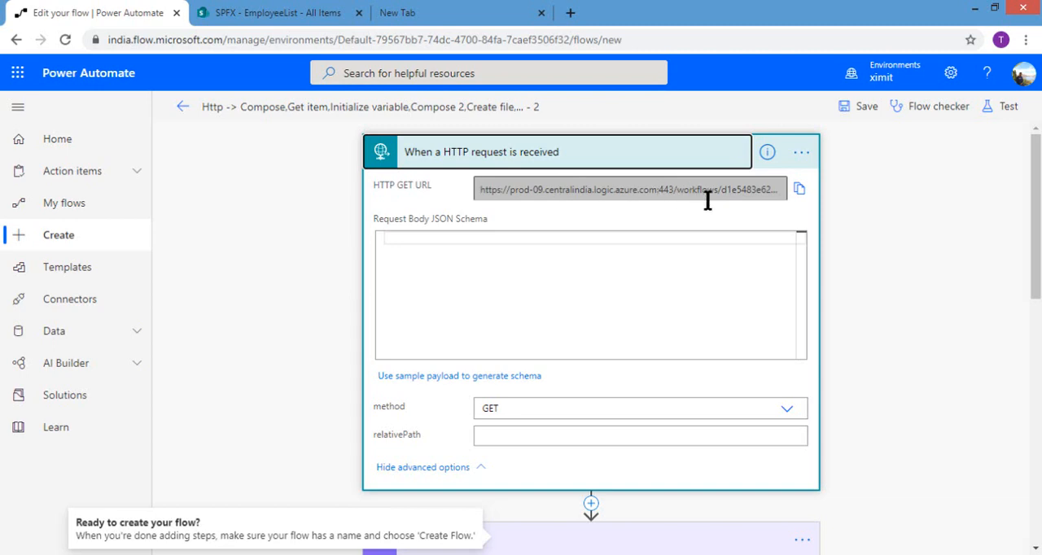
{"action": "left_click", "coordinate": [798, 191]}
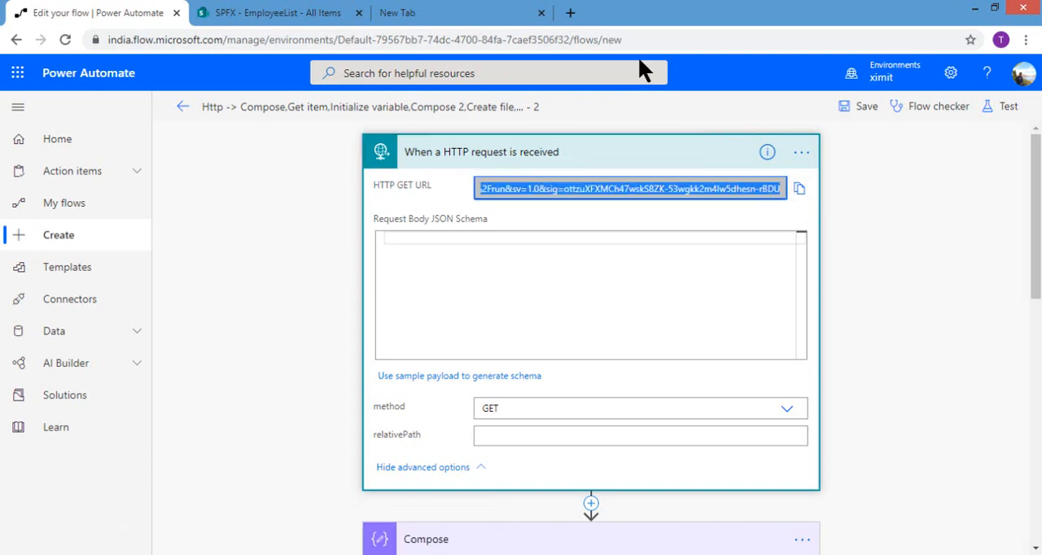
Step: Request the trigger's signed HTTP GET URL in the empty browser tab with &ListItemID=3 appended
{"action": "left_click", "coordinate": [461, 15]}
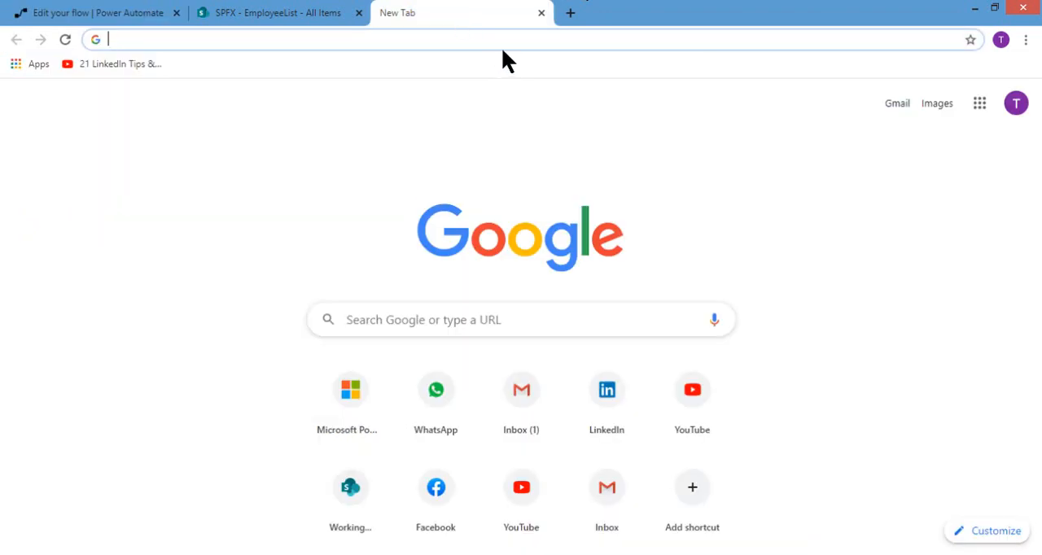
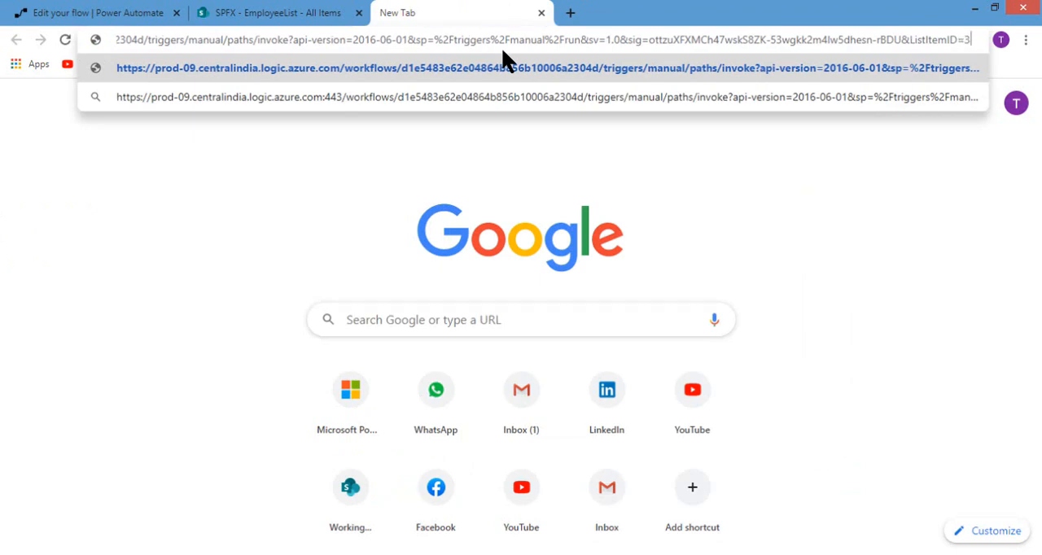
{"action": "key", "text": "Return"}
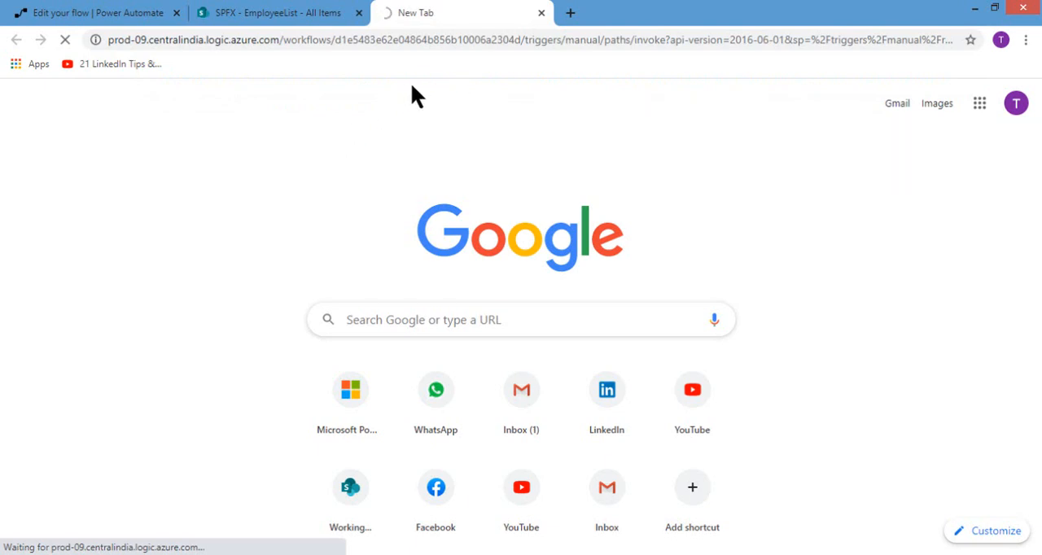
Step: Leave the Power Automate flow editor for the flow's details page and check the status in its 28-day run history
{"action": "left_click", "coordinate": [120, 16]}
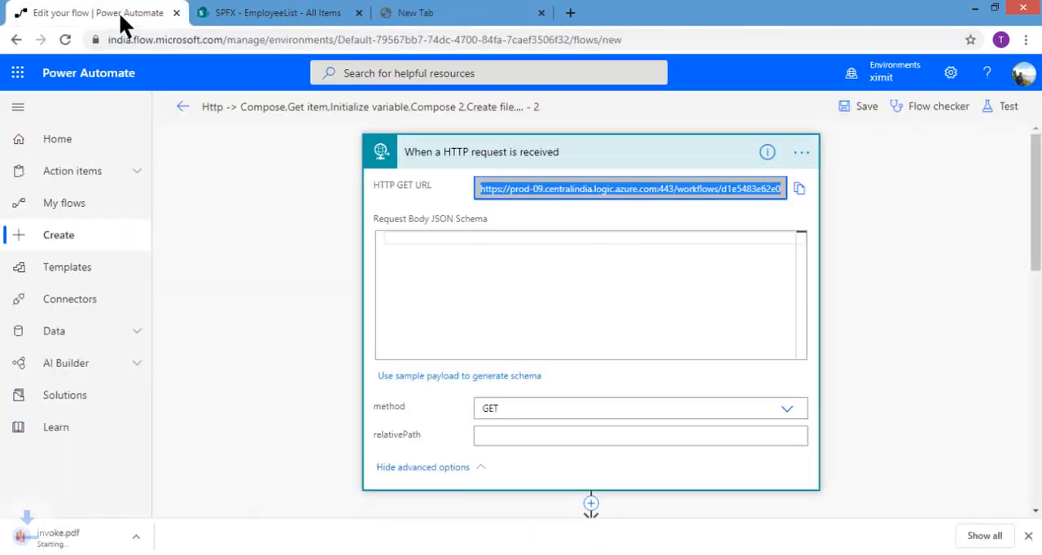
{"action": "left_click", "coordinate": [182, 107]}
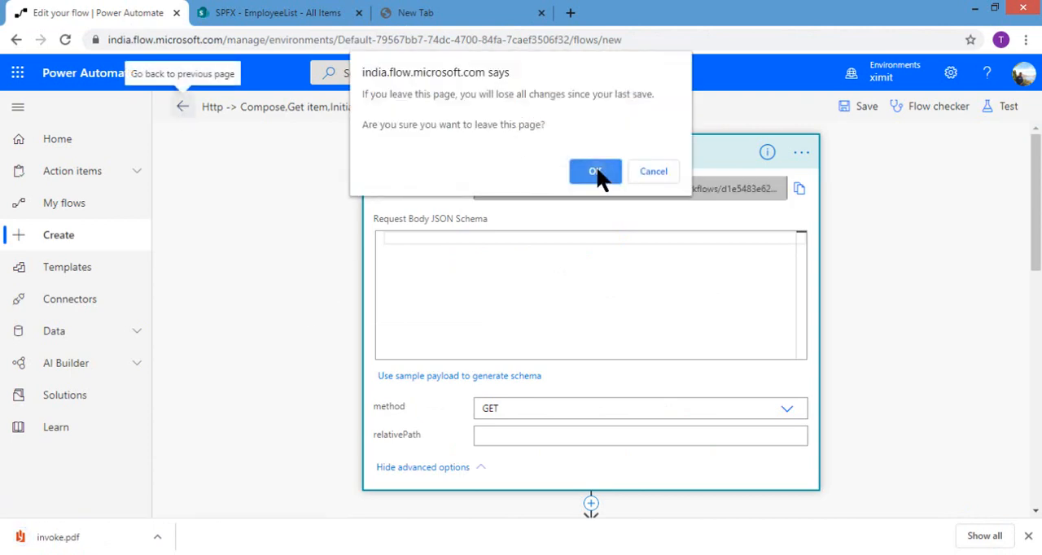
{"action": "left_click", "coordinate": [600, 179]}
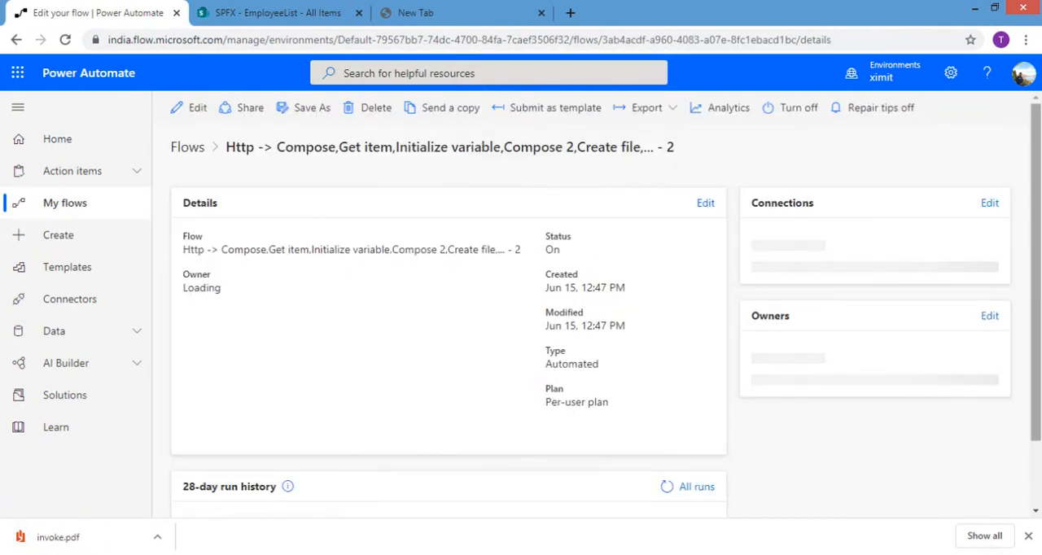
{"action": "scroll", "coordinate": [692, 391], "scroll_direction": "down", "scroll_amount": 1}
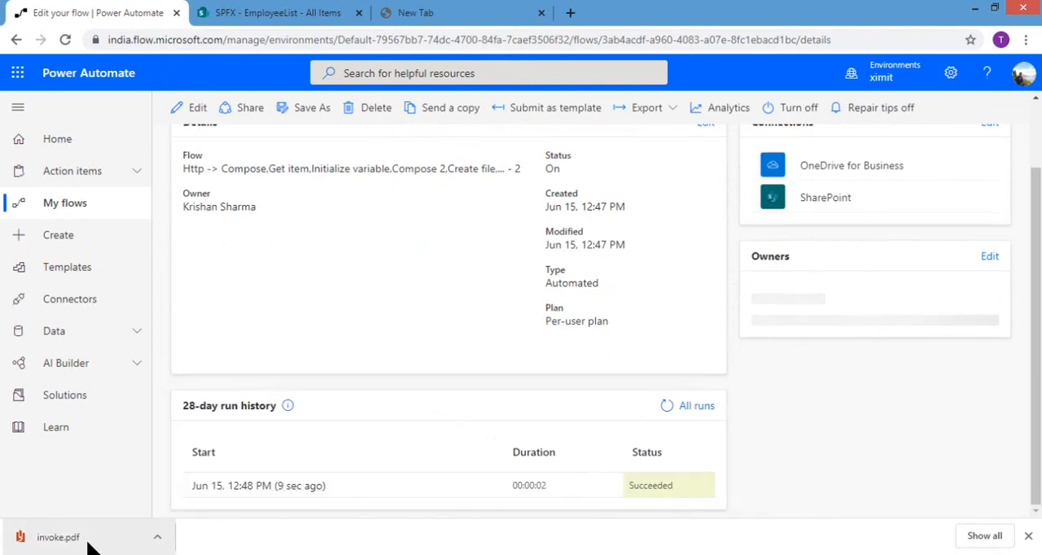
Step: Open the downloaded invoke.pdf to examine the generated employee table
{"action": "left_click", "coordinate": [156, 539]}
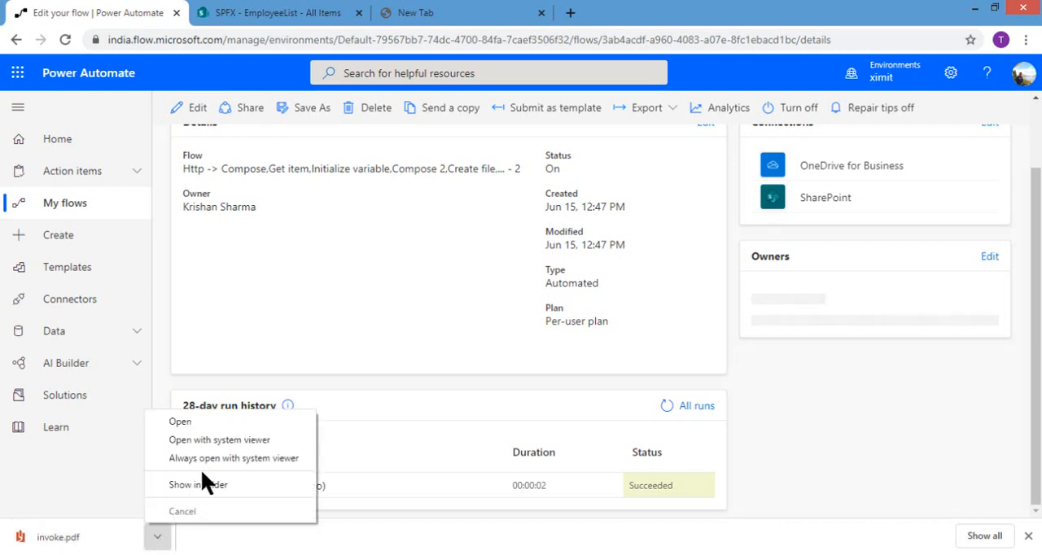
{"action": "left_click", "coordinate": [452, 269]}
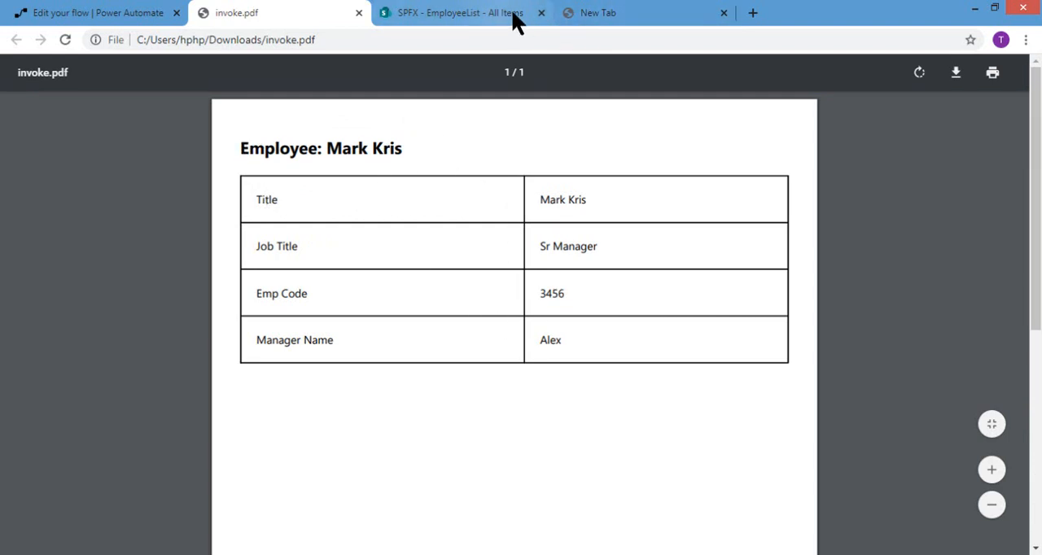
Step: Open the latest run from the flow's run history, and switch to the EmployeeList in SharePoint
{"action": "left_click", "coordinate": [130, 14]}
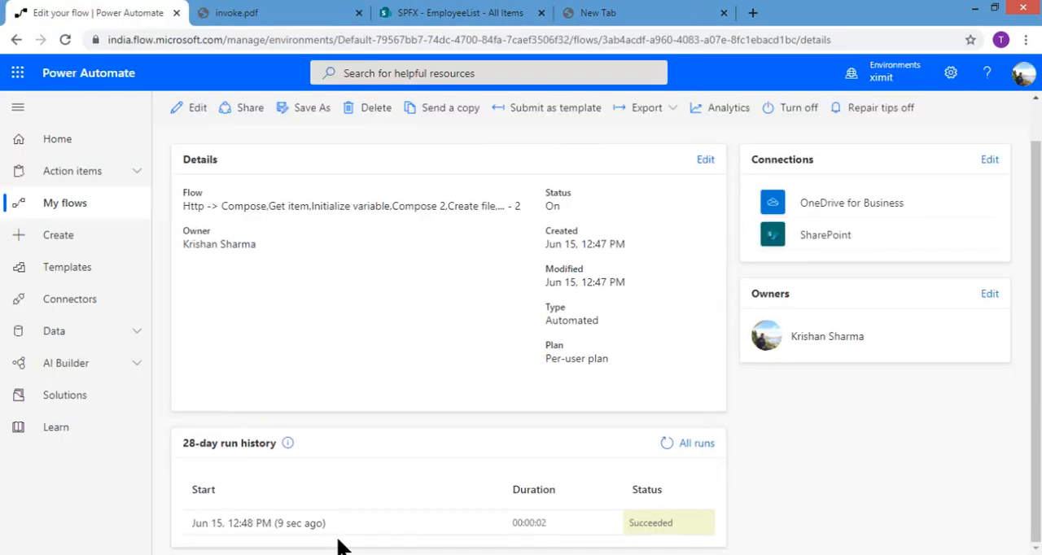
{"action": "left_click", "coordinate": [317, 527]}
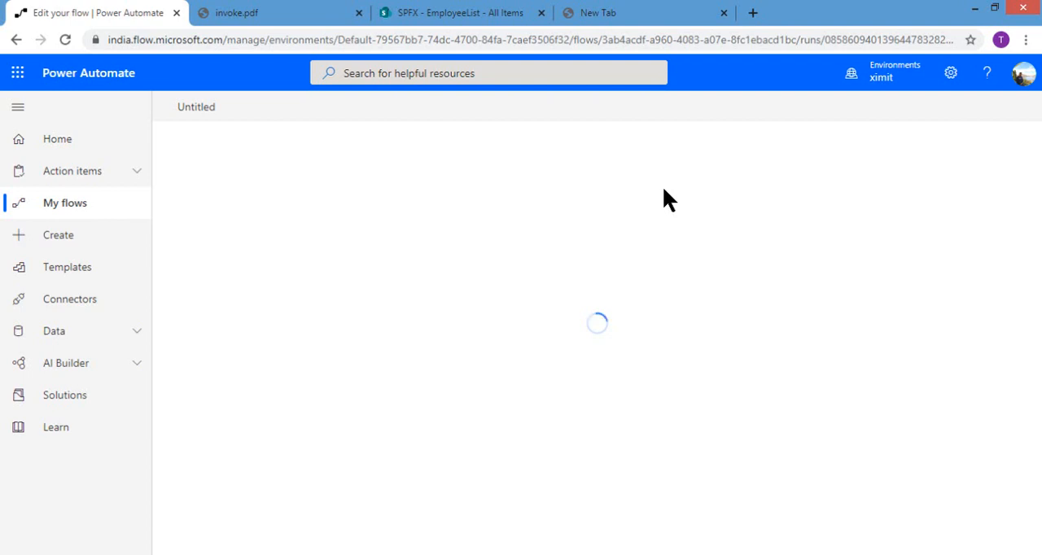
{"action": "left_click", "coordinate": [461, 13]}
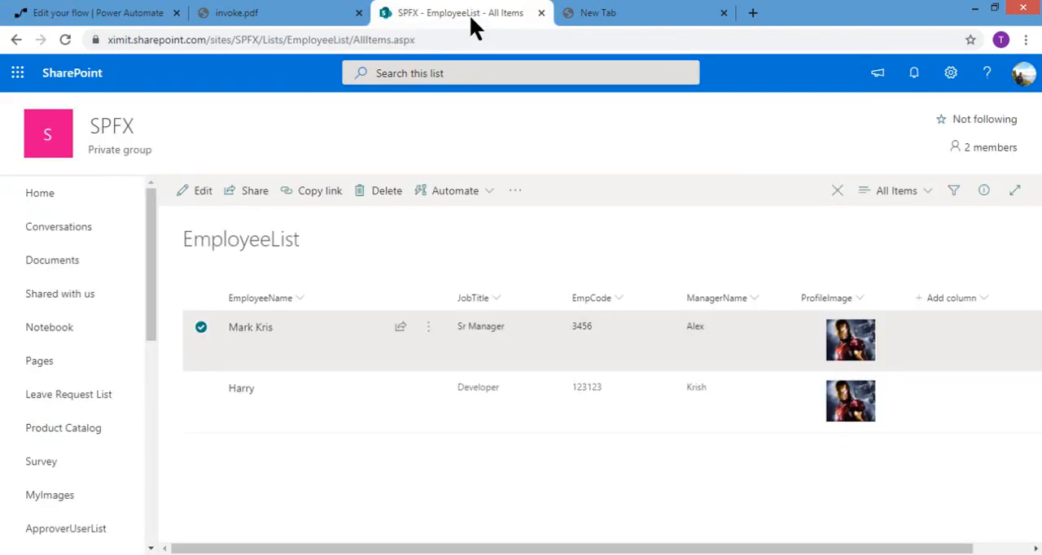